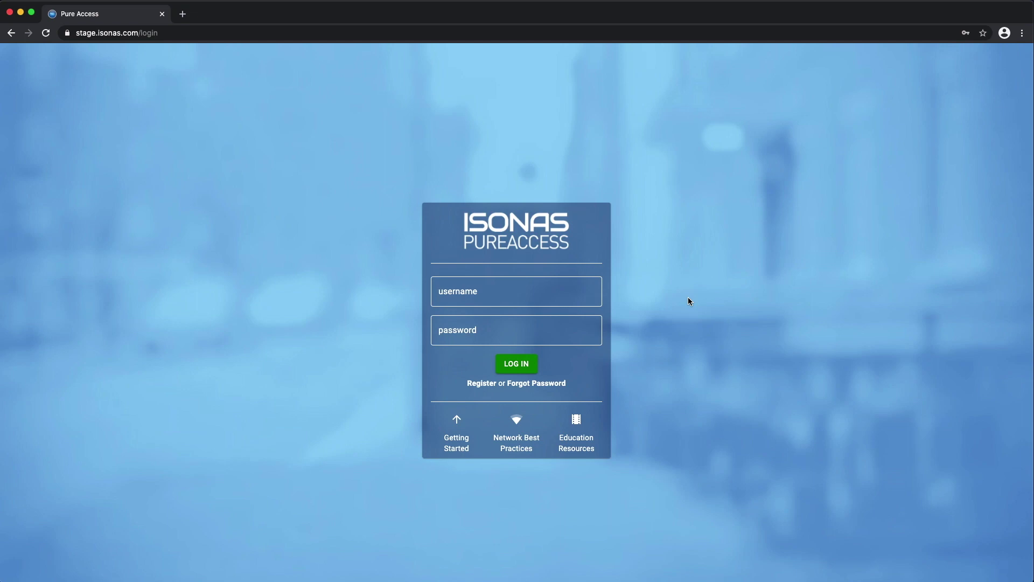
- Autofill the login form with Chrome's saved username and password
left_click(571, 290)
left_click(501, 323)
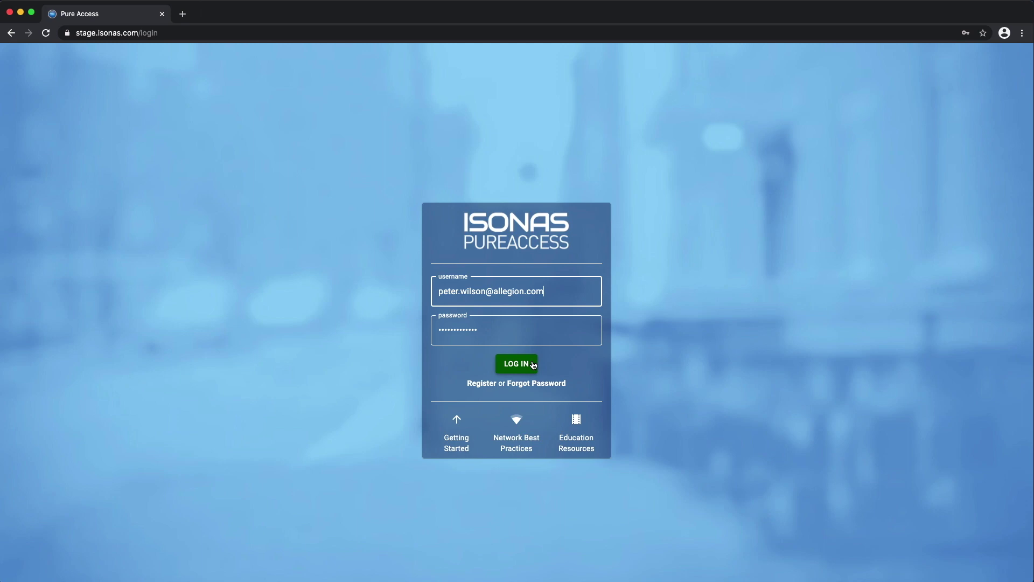
- Sign in, filter users by 'mahoney', and deactivate that user
left_click(532, 365)
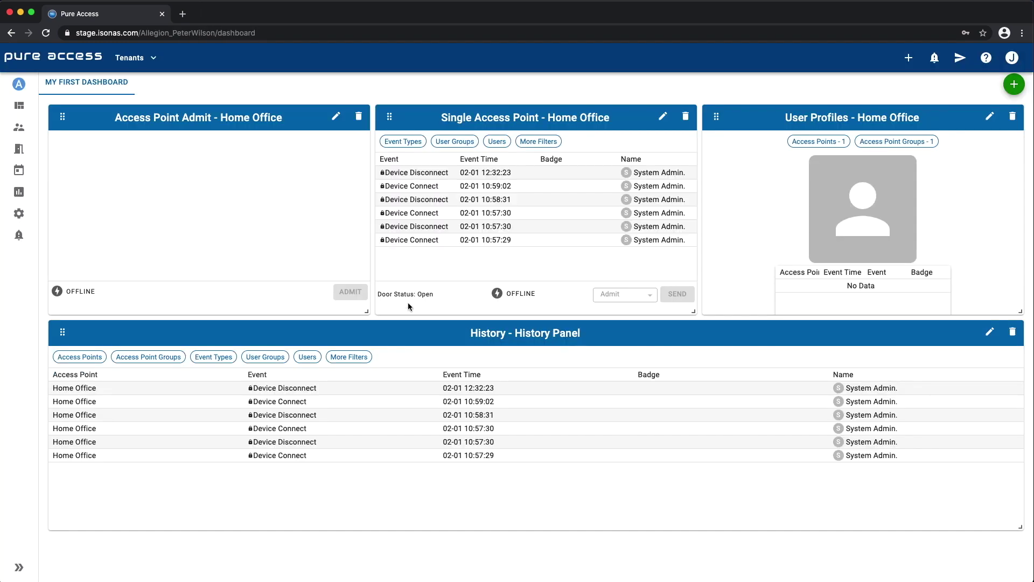
left_click(19, 127)
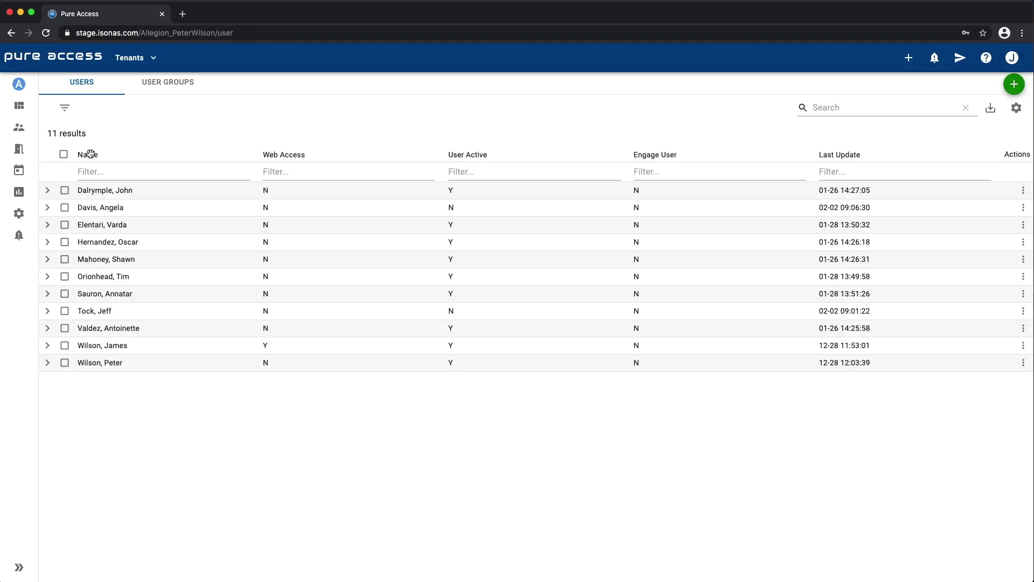
type("mahoney")
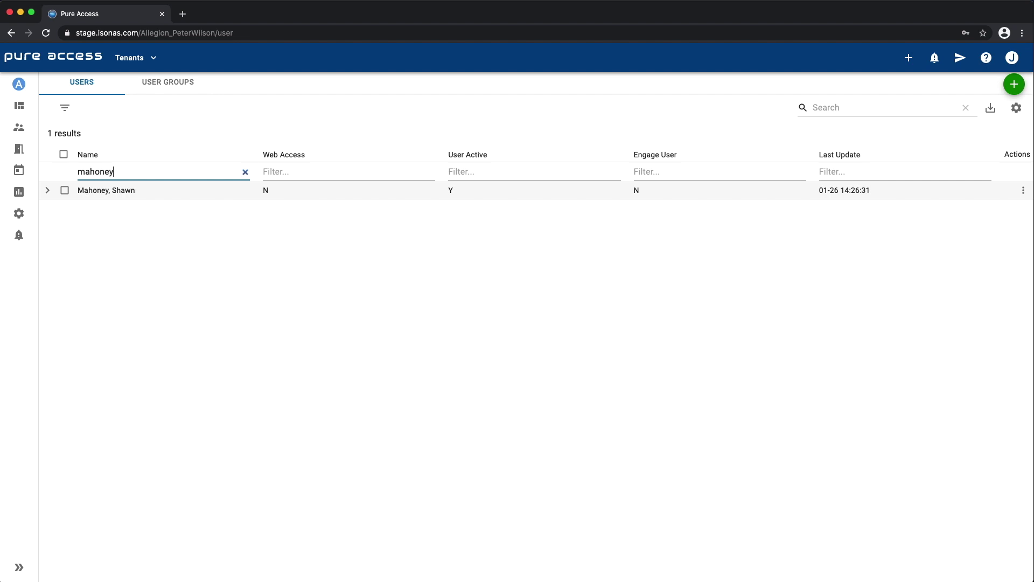
left_click(1015, 324)
left_click(1000, 464)
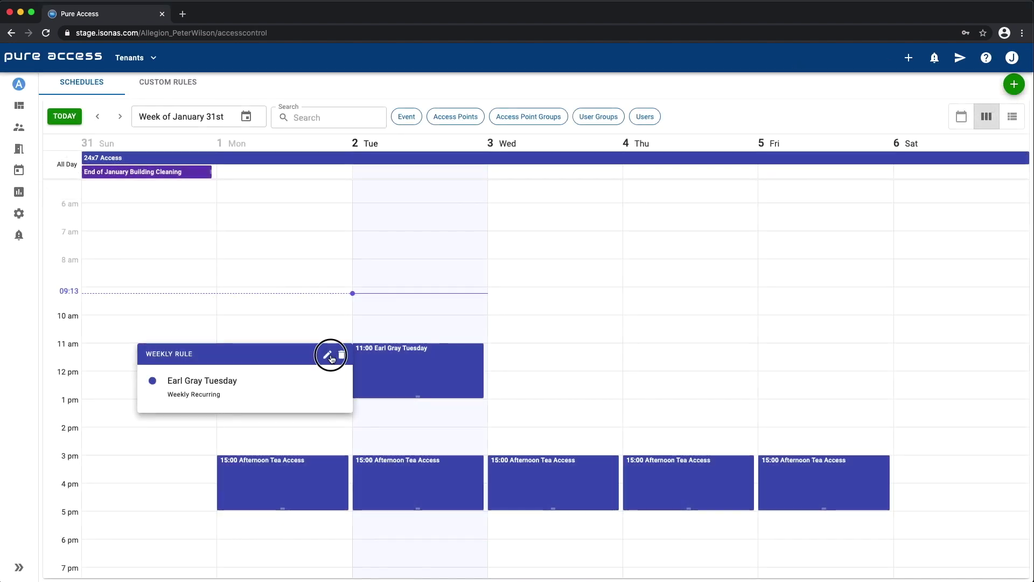
- Change the Earl Gray Tuesday weekly rule's Tuesday start time to 11:00 and save it
left_click(330, 353)
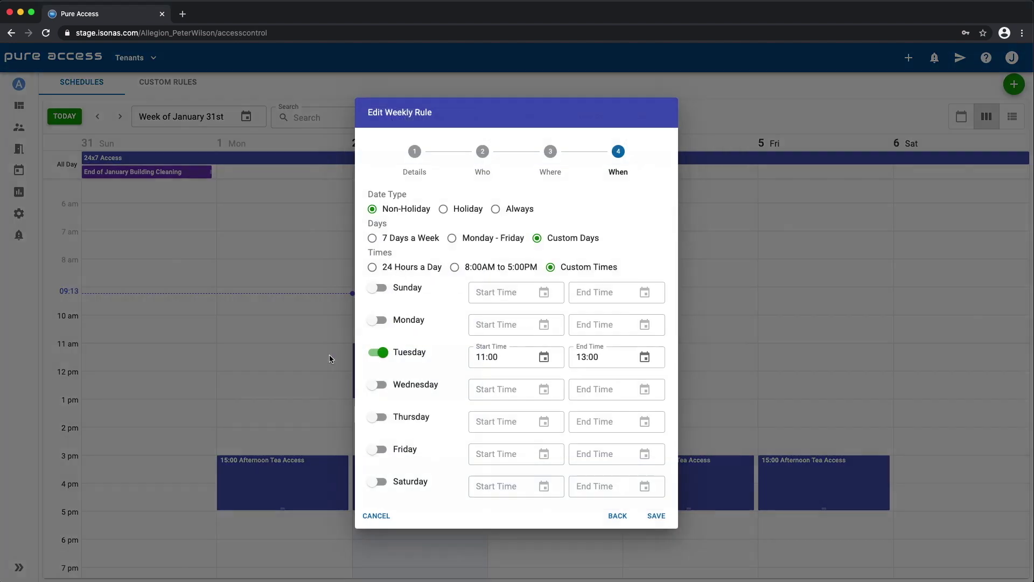
left_click(505, 357)
key("BackSpace")
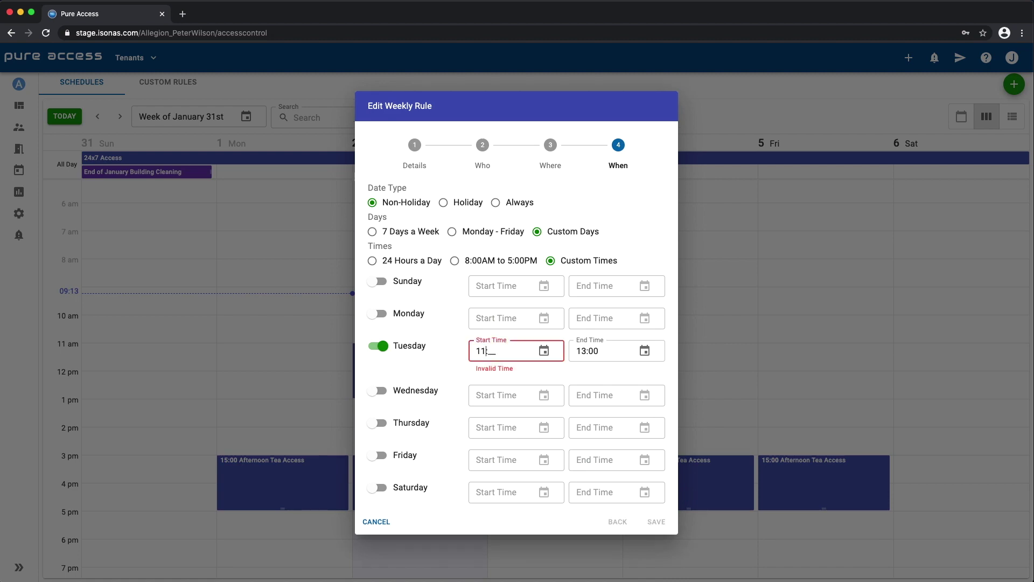
type("0")
left_click(656, 516)
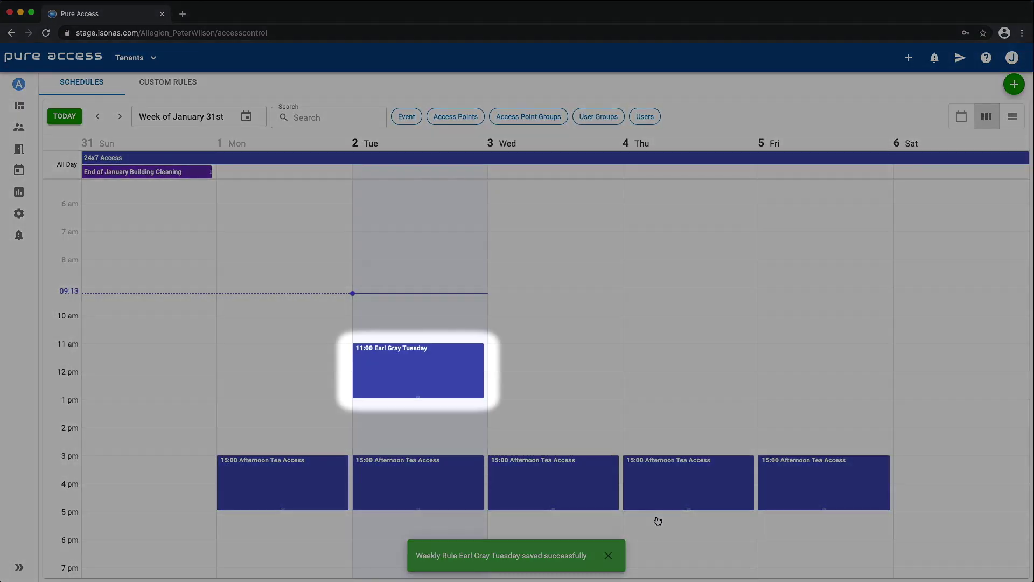
- Move the History panel higher on the dashboard, browse the first user's details and actions, and expand the navigation drawer
left_click(19, 106)
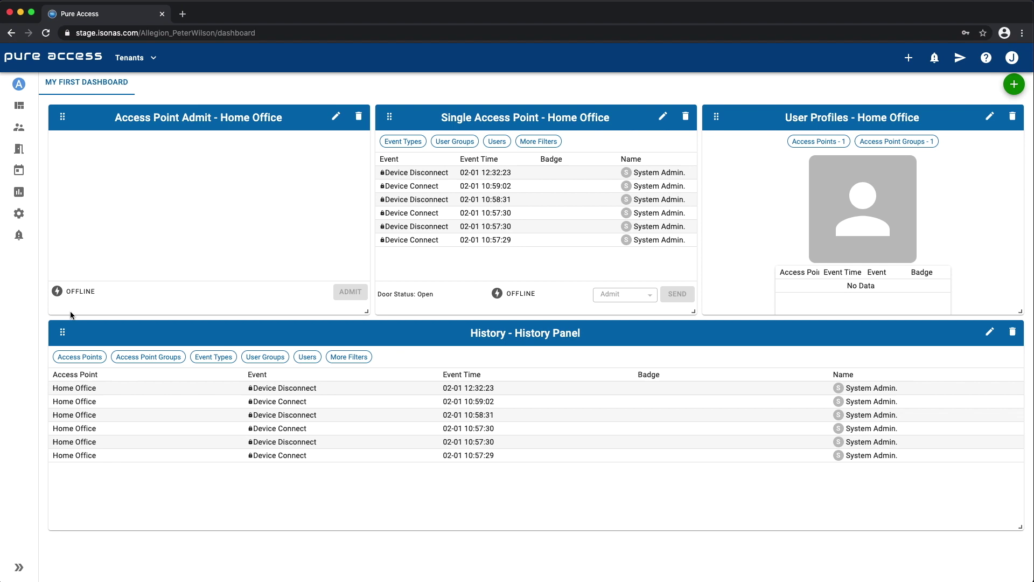
left_click_drag(63, 326, 54, 107)
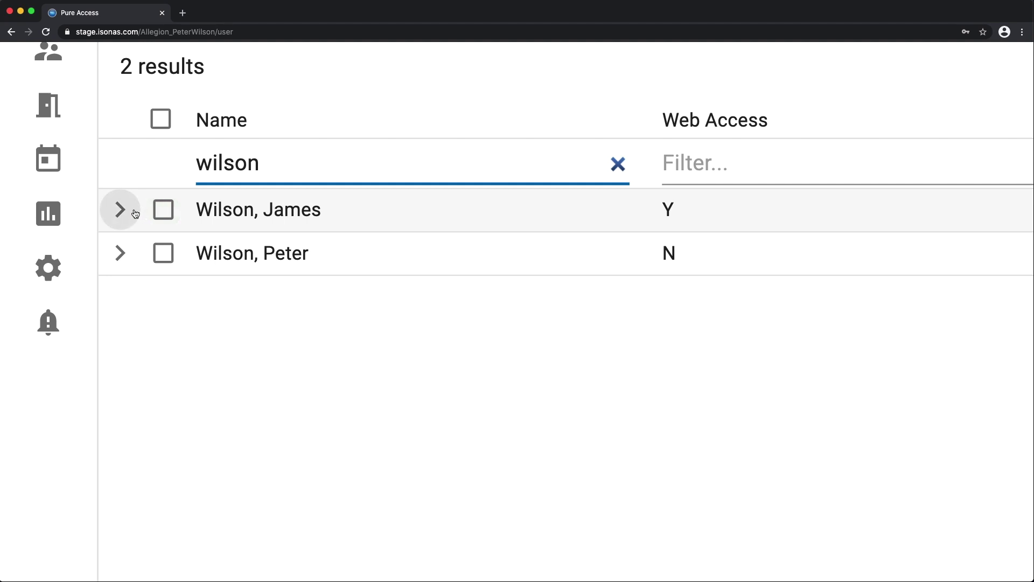
left_click(120, 210)
left_click(120, 209)
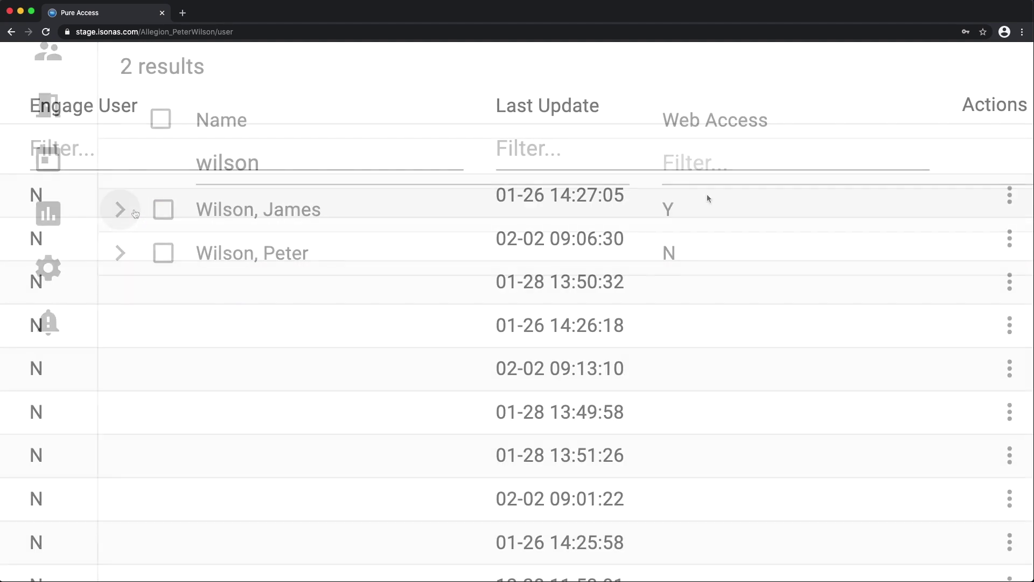
left_click(1008, 200)
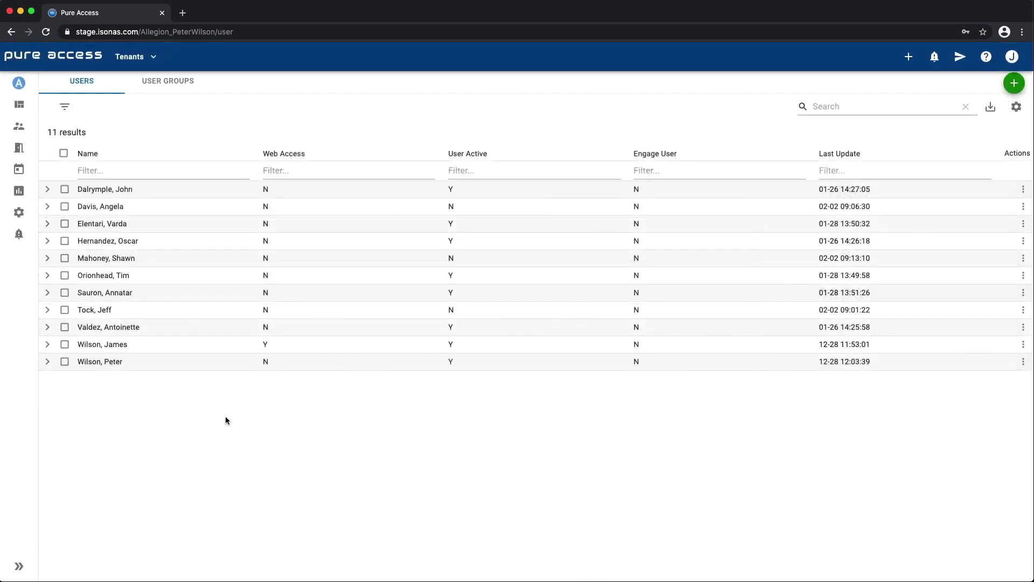
left_click(19, 566)
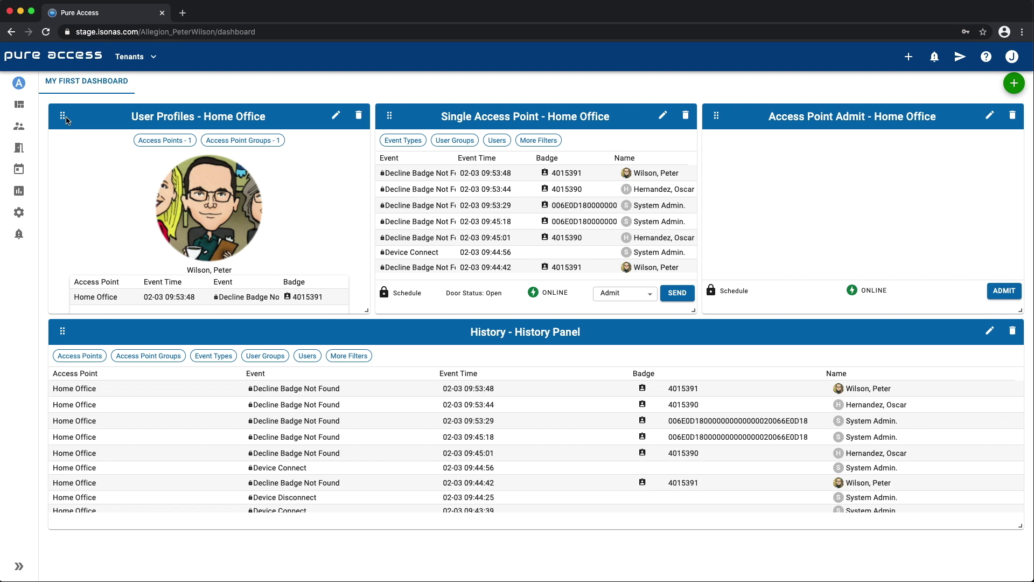
- Open Users, peek at the first user's groups, and sort names reverse then alphabetically
left_click(19, 126)
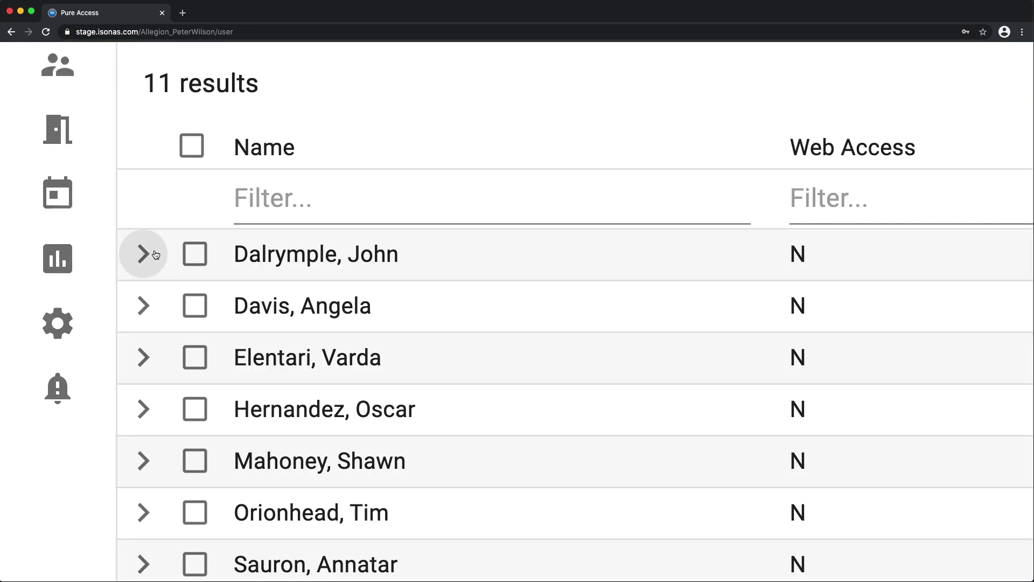
left_click(155, 254)
left_click(156, 255)
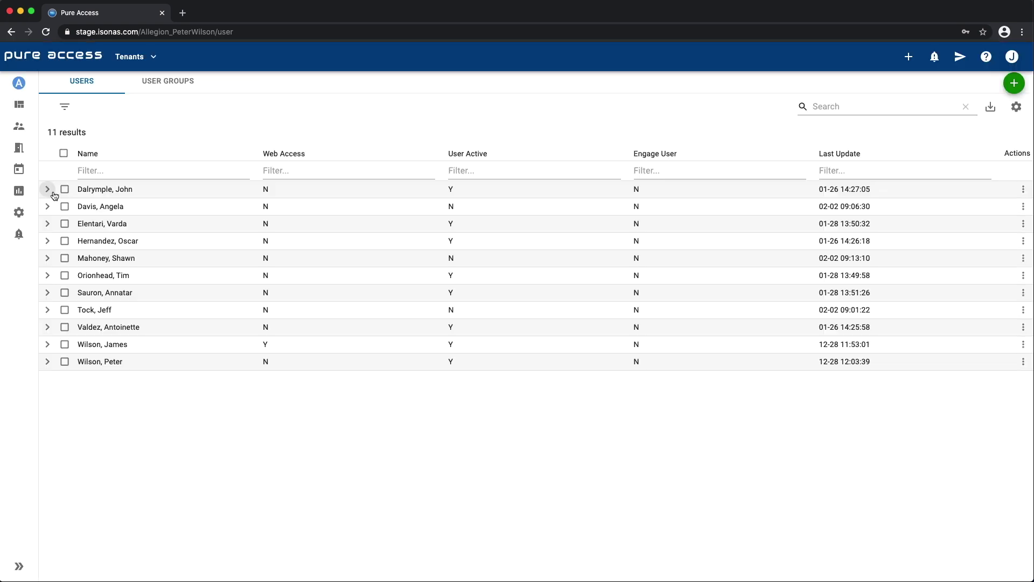
left_click(92, 155)
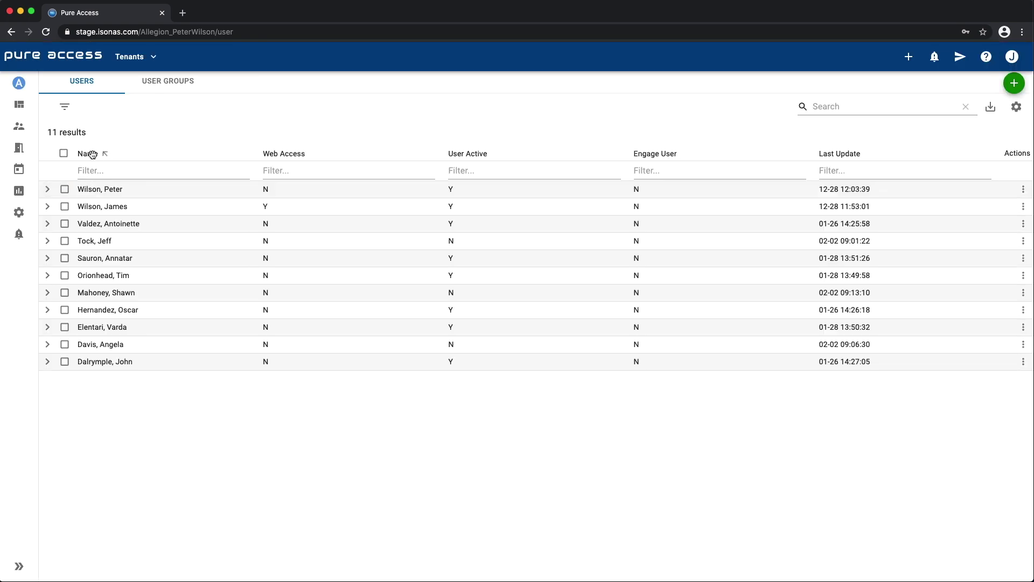
left_click(92, 155)
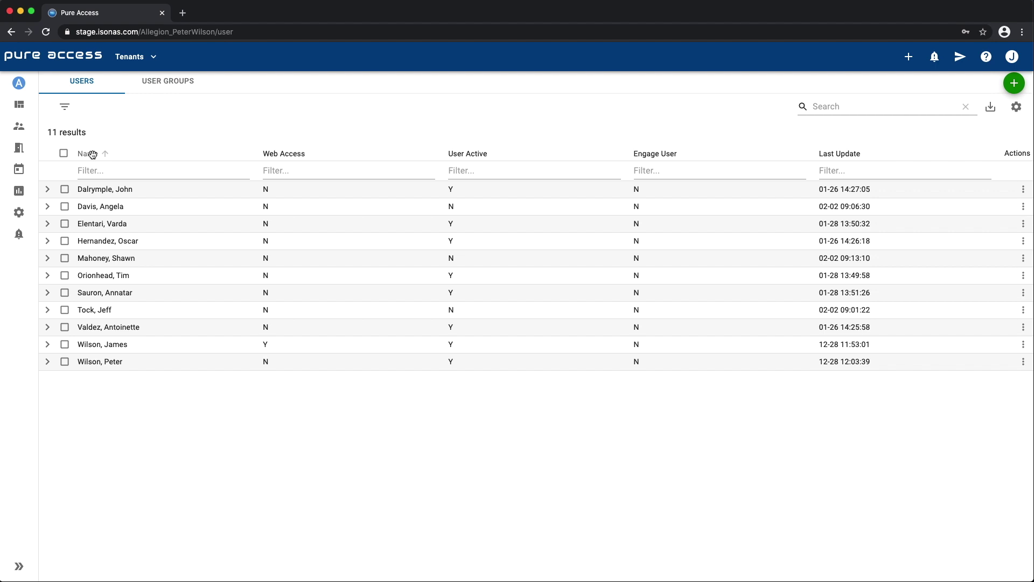
- Sort by Web Access, move that column before Name, then restore Name as the first column
left_click(279, 153)
left_click_drag(498, 121, 133, 122)
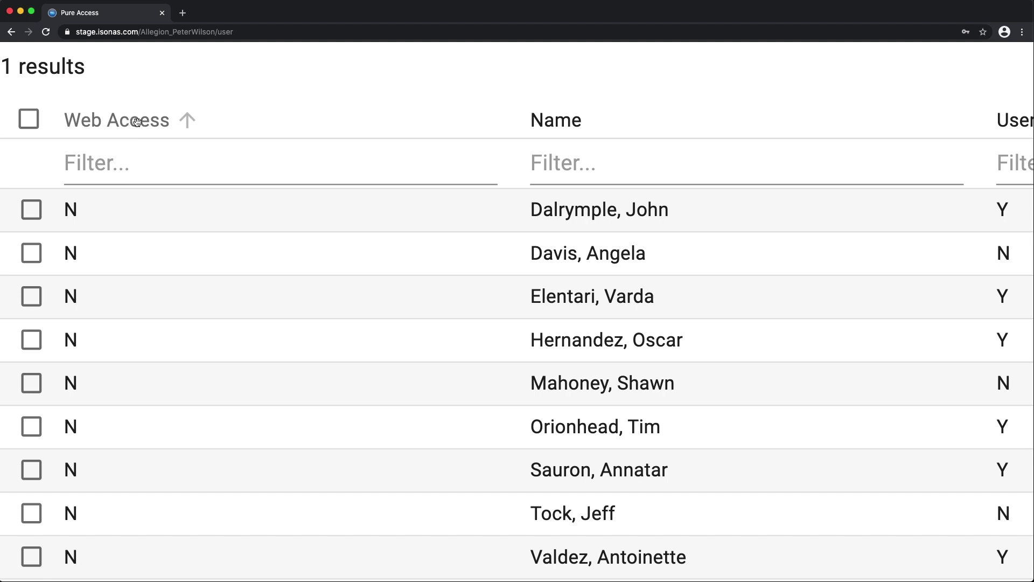
left_click_drag(558, 123, 108, 119)
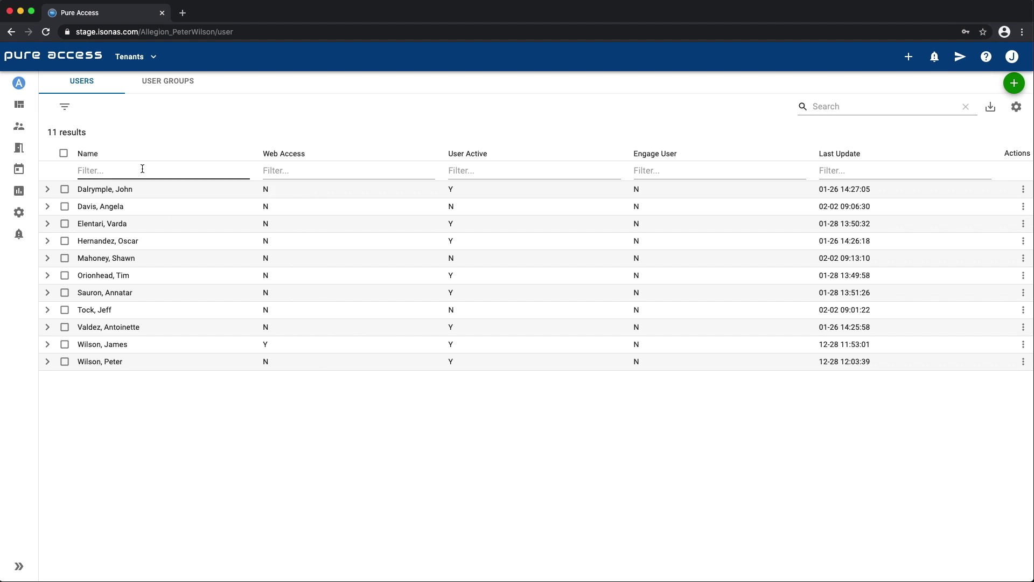
- Filter users by 'wi', glance at the first user's actions, and open that user's detail page
left_click(143, 169)
type("wi")
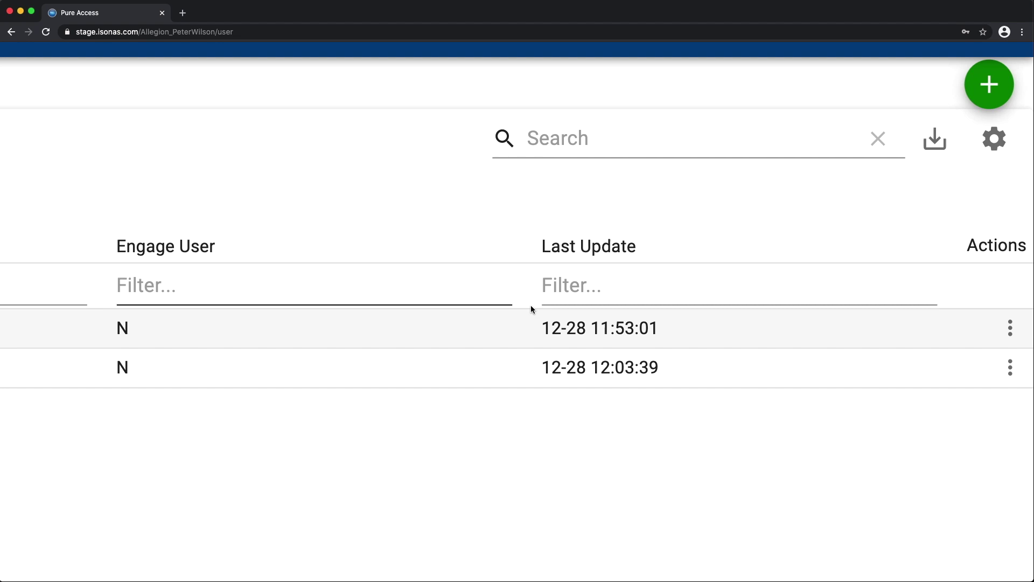
left_click(1002, 339)
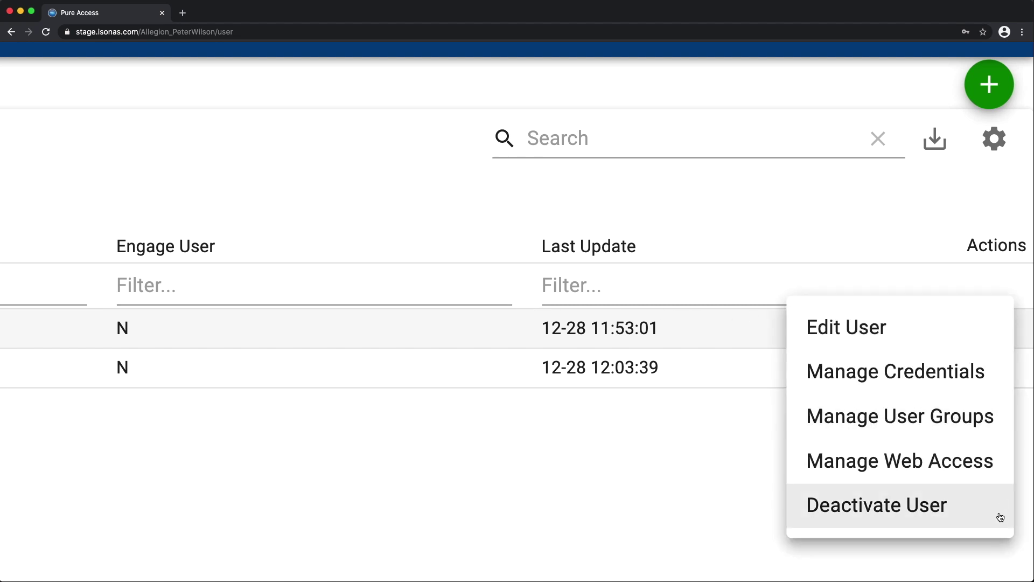
left_click(997, 544)
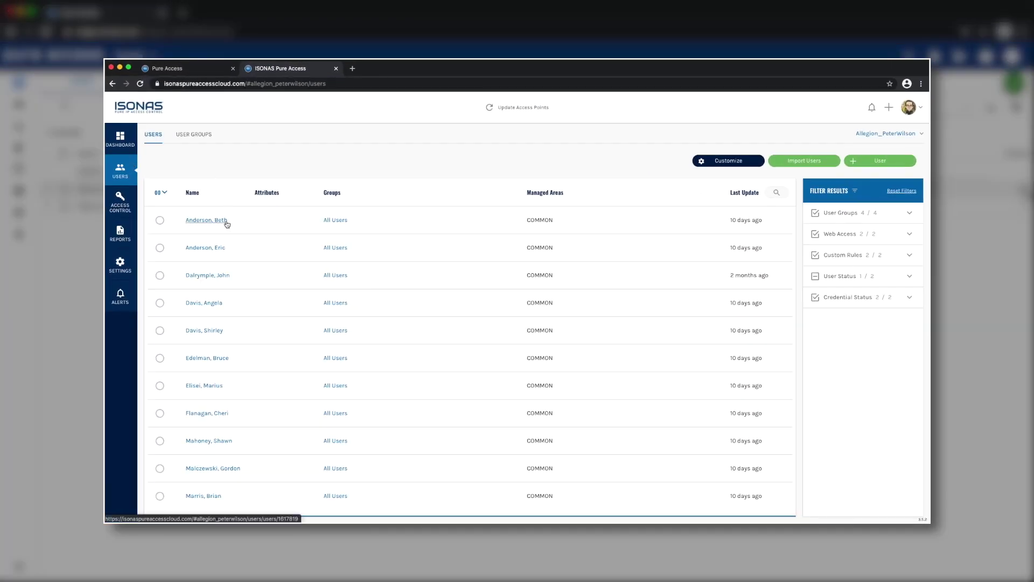
left_click(227, 221)
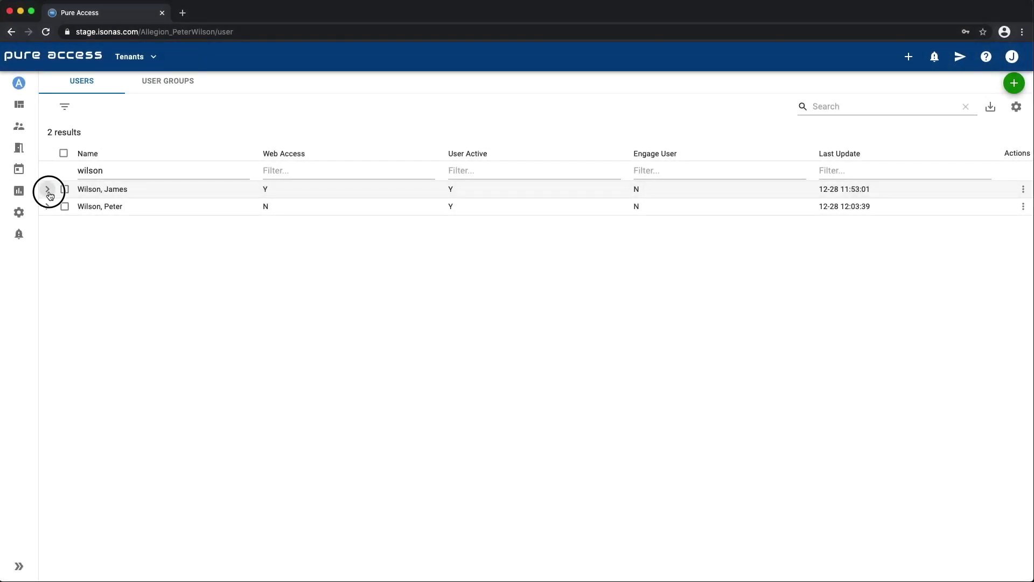
- Review both matching users' groups, rules and credentials, then the Break Room access point's device settings
left_click(47, 190)
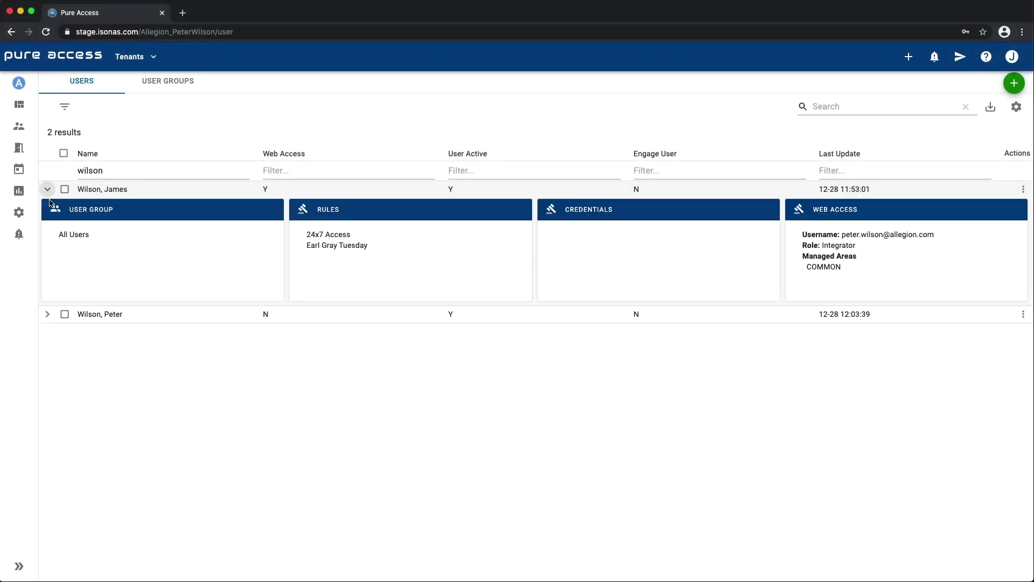
left_click(48, 315)
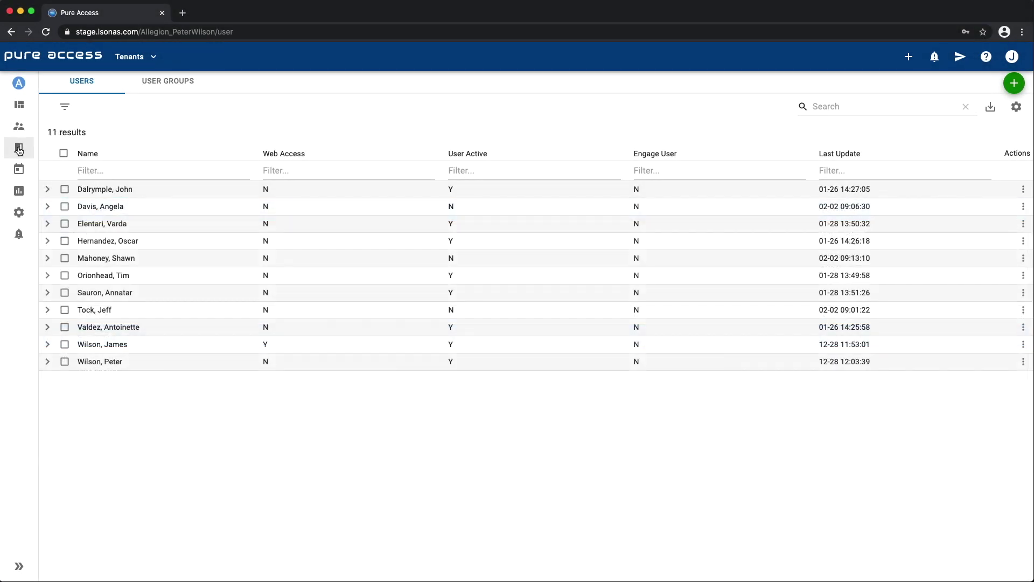
left_click(19, 149)
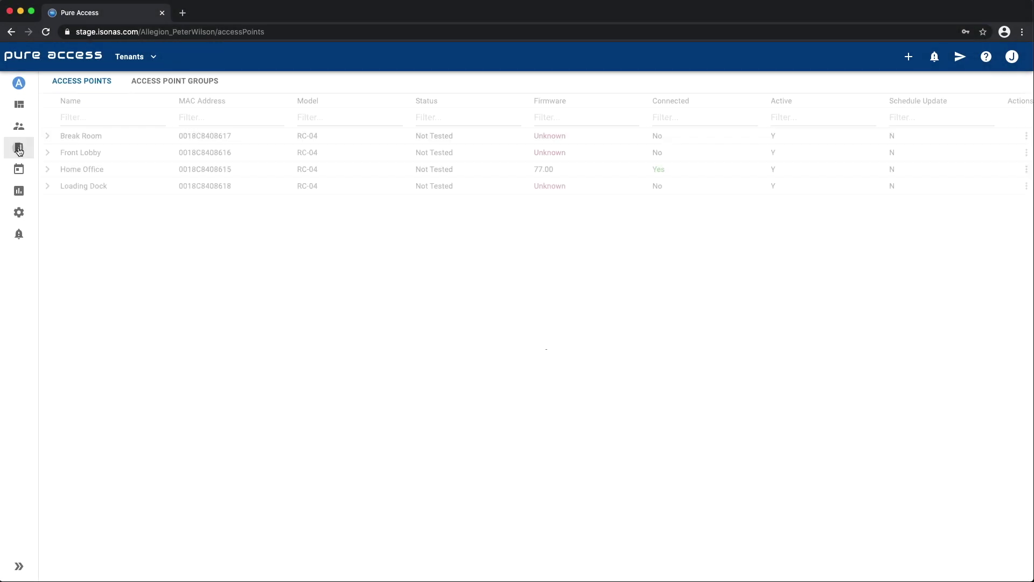
left_click(47, 137)
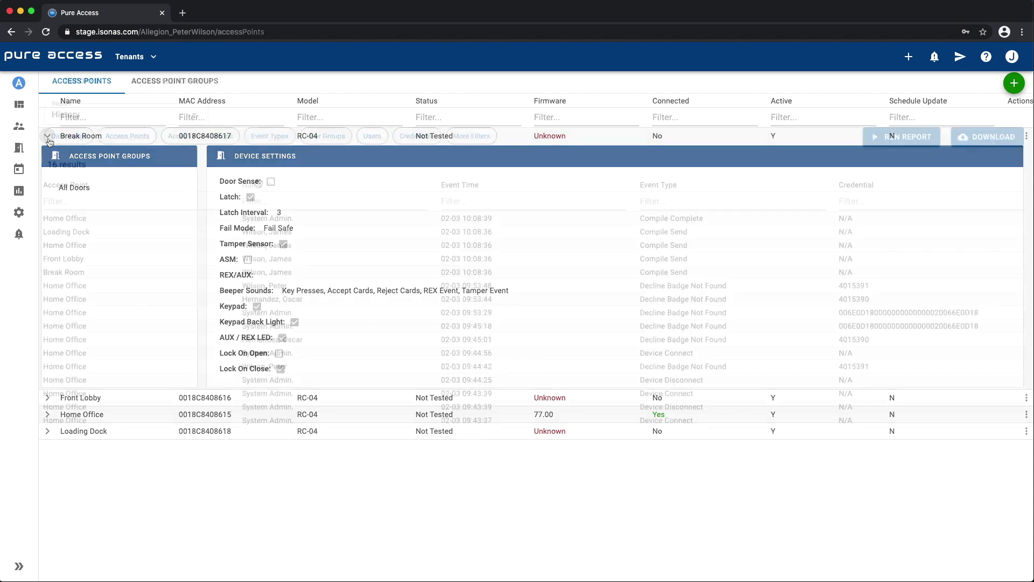
left_click_drag(254, 184, 54, 185)
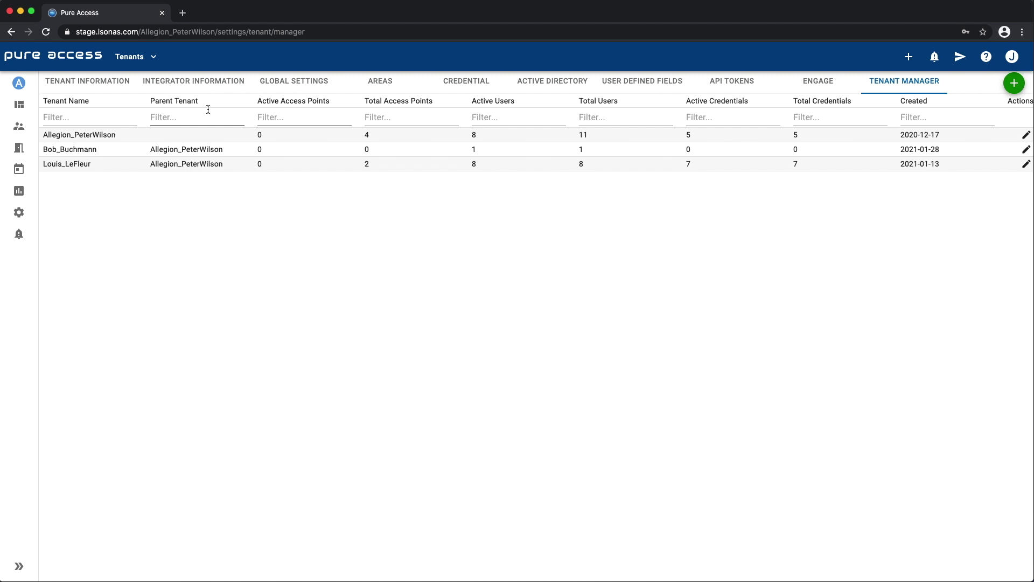
- Filter the full user list by 'mah' and deactivate the single matching user
left_click(19, 128)
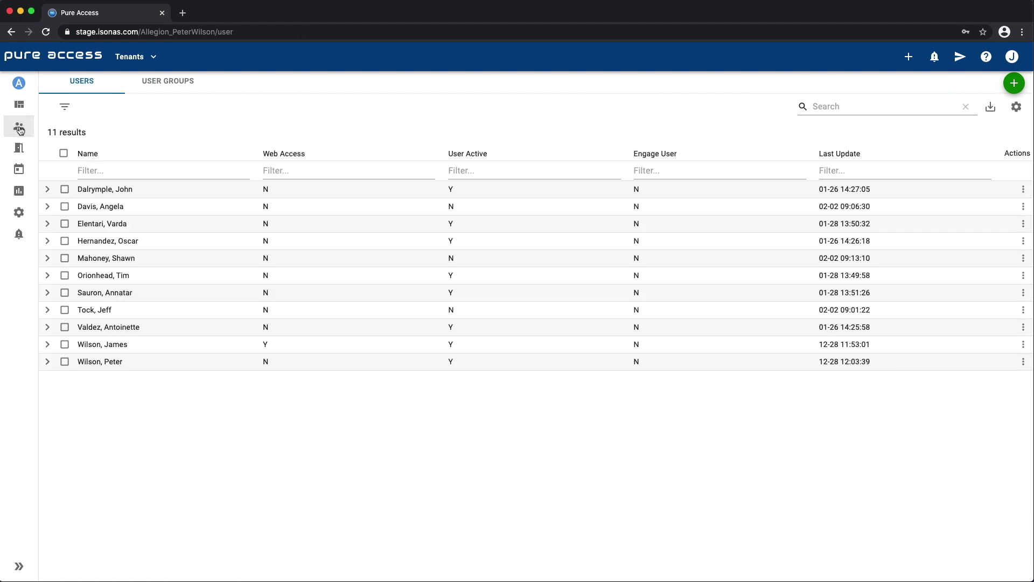
left_click(115, 167)
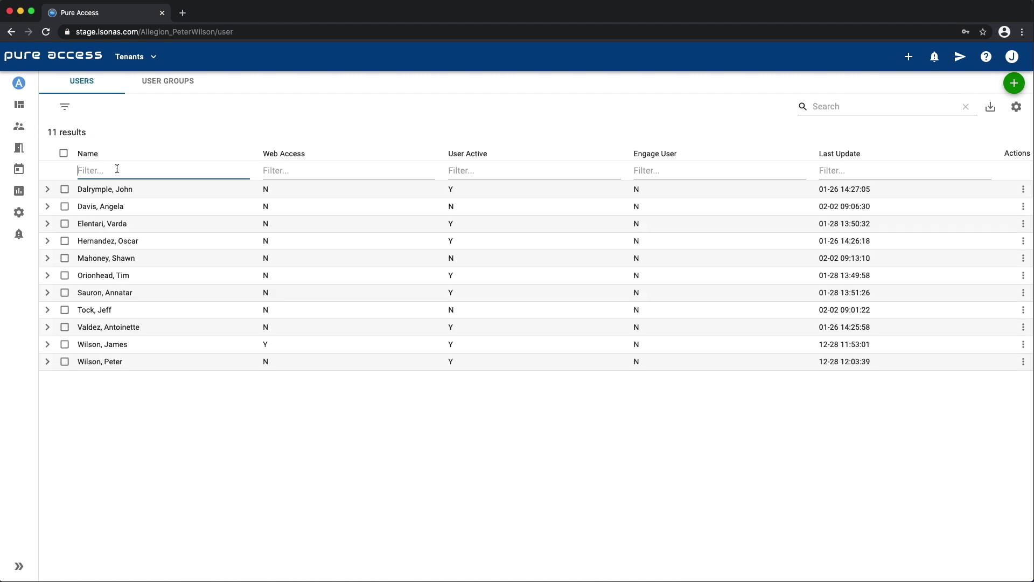
type("mahoney")
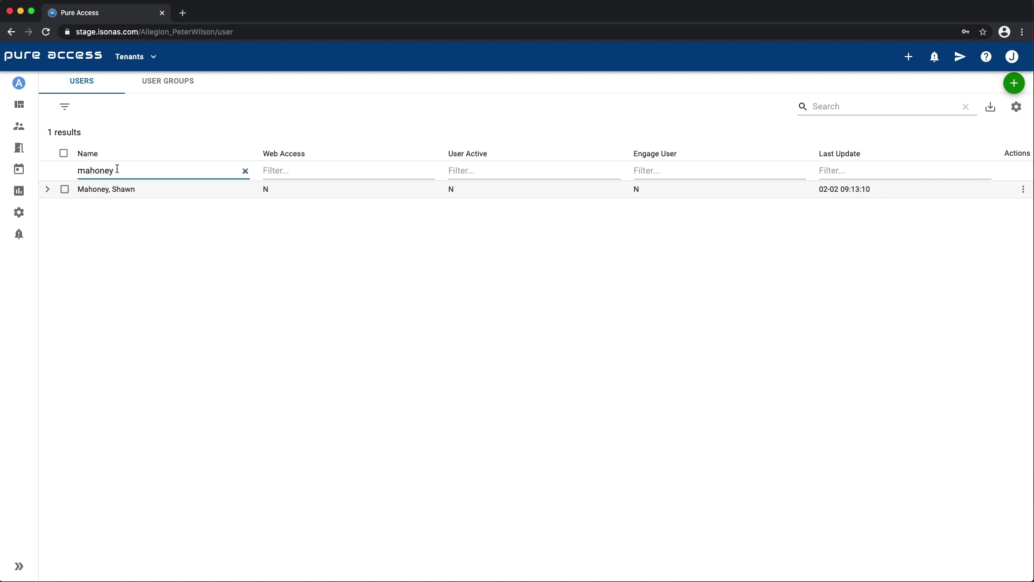
left_click(1022, 190)
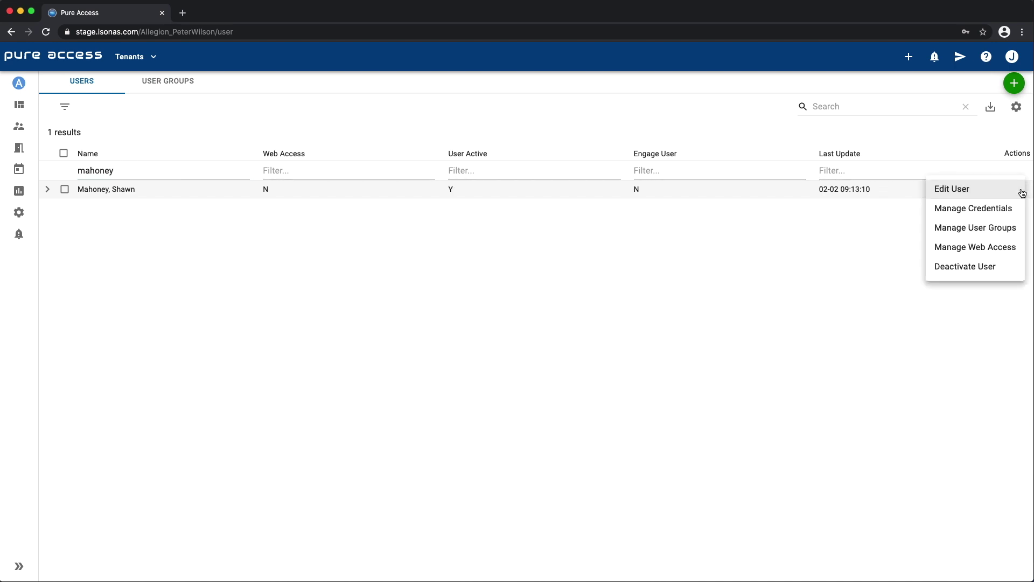
left_click(1008, 266)
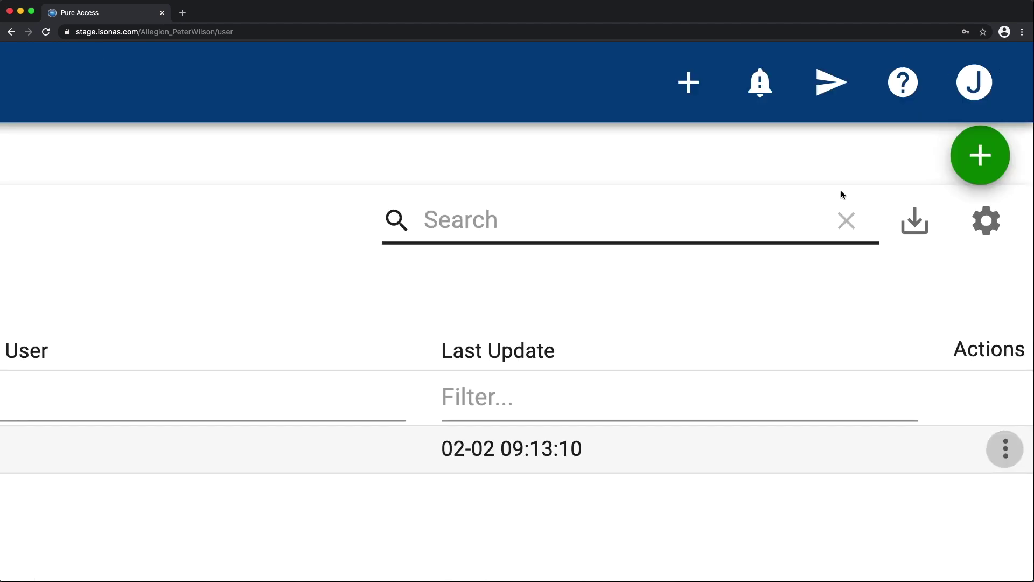
- Send Update Access Points to all devices and expand the sidebar to show section names
left_click(833, 98)
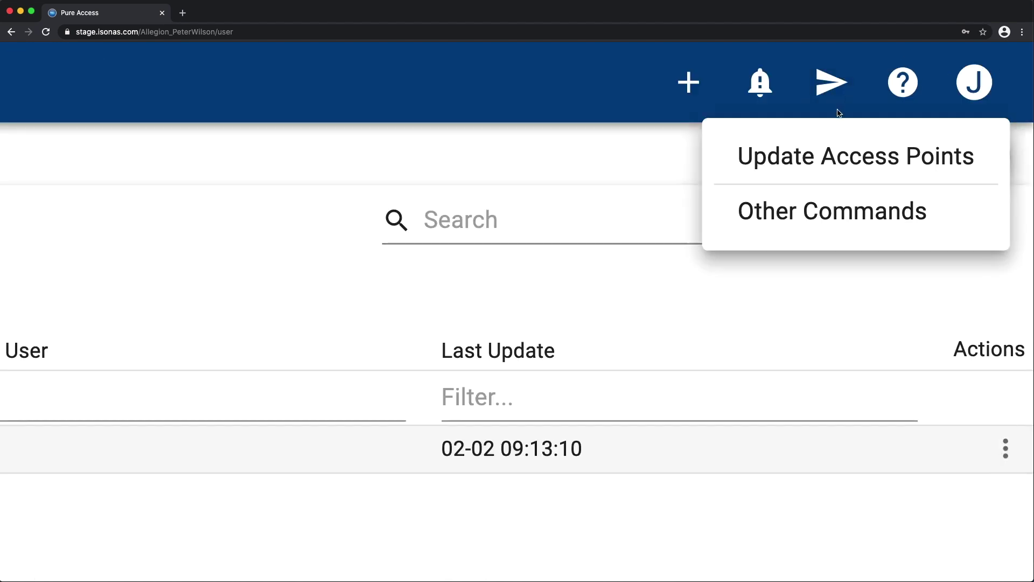
left_click(838, 156)
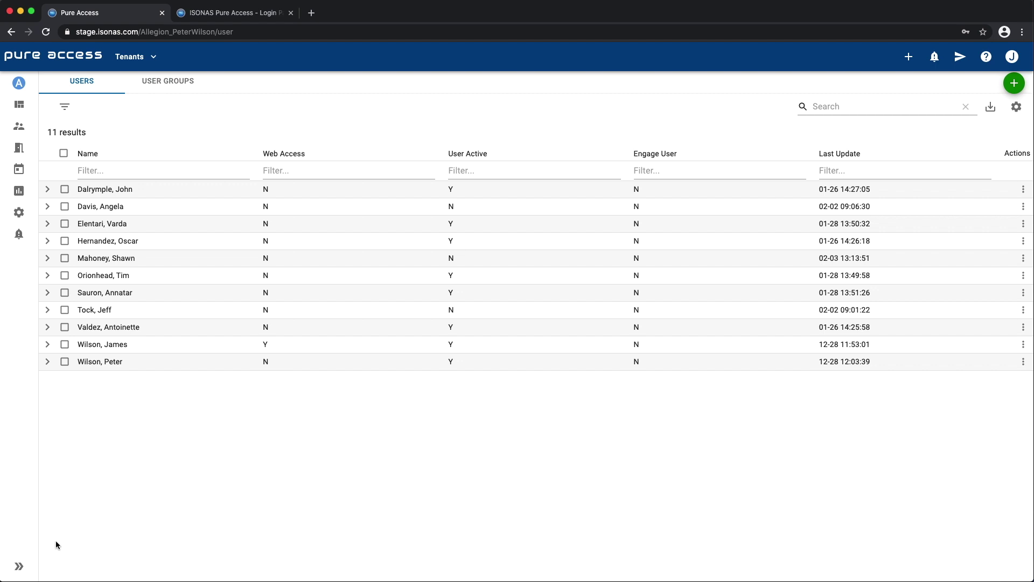
left_click(20, 567)
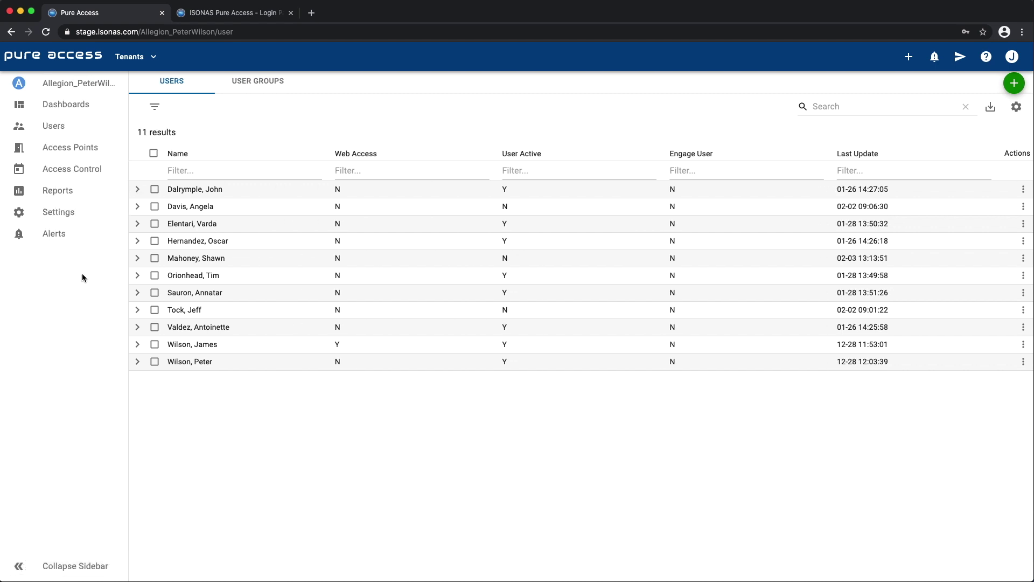
- List Access Control schedules, review End of January Building Cleaning and Afternoon Tea Access details, then return to week view
left_click(112, 171)
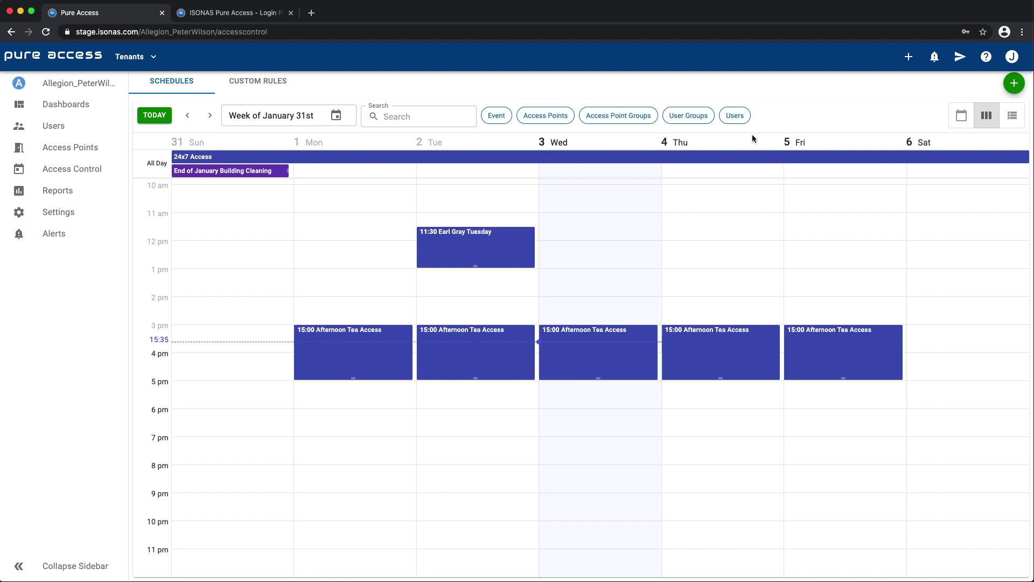
left_click(1012, 117)
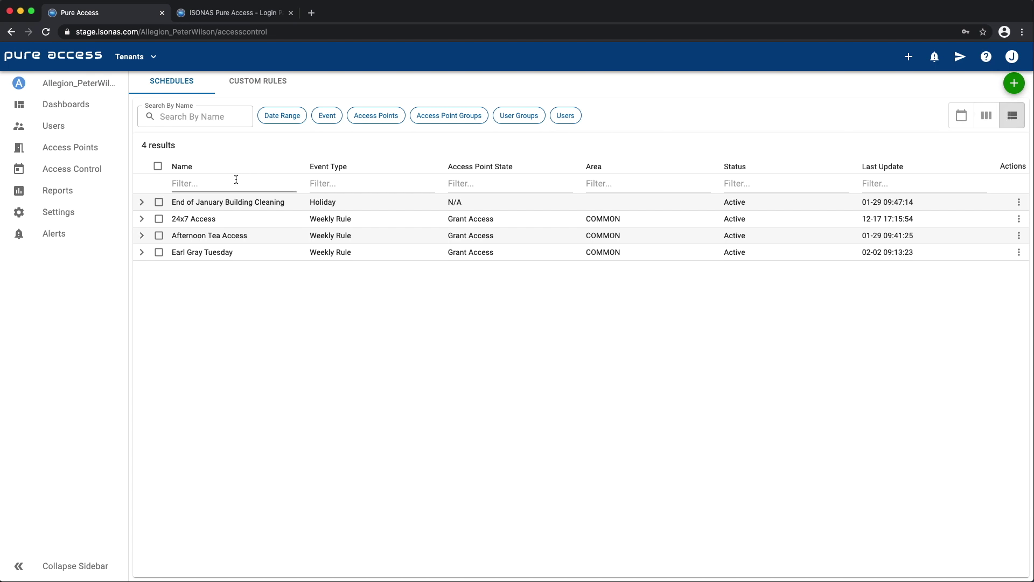
left_click(141, 203)
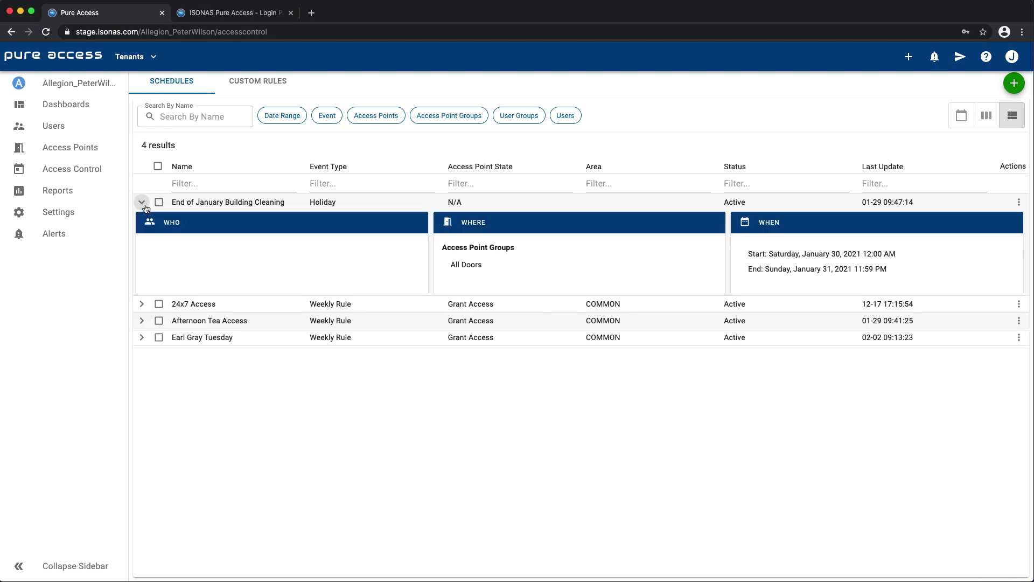
left_click(142, 202)
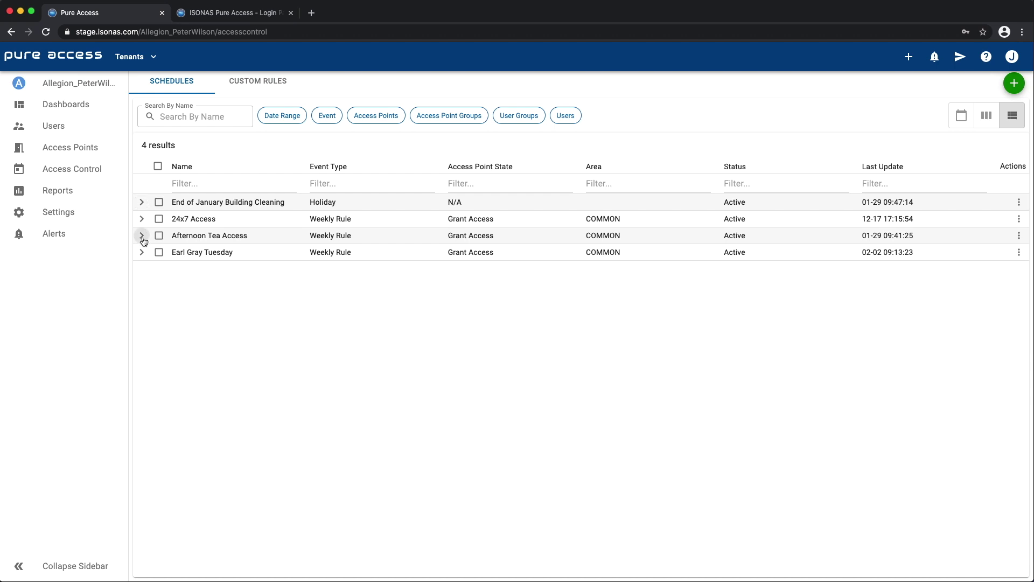
left_click(142, 235)
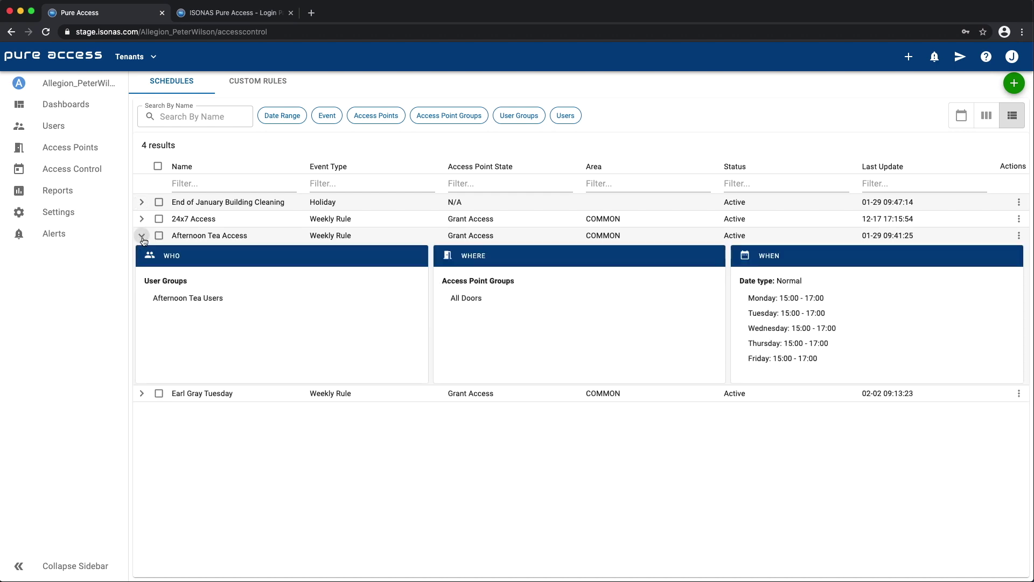
left_click(142, 237)
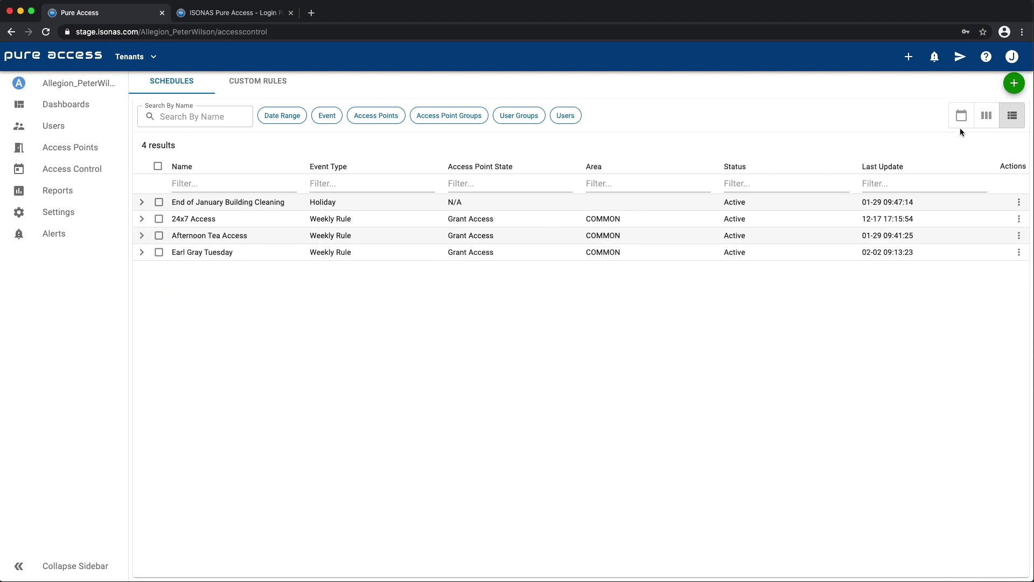
left_click(986, 117)
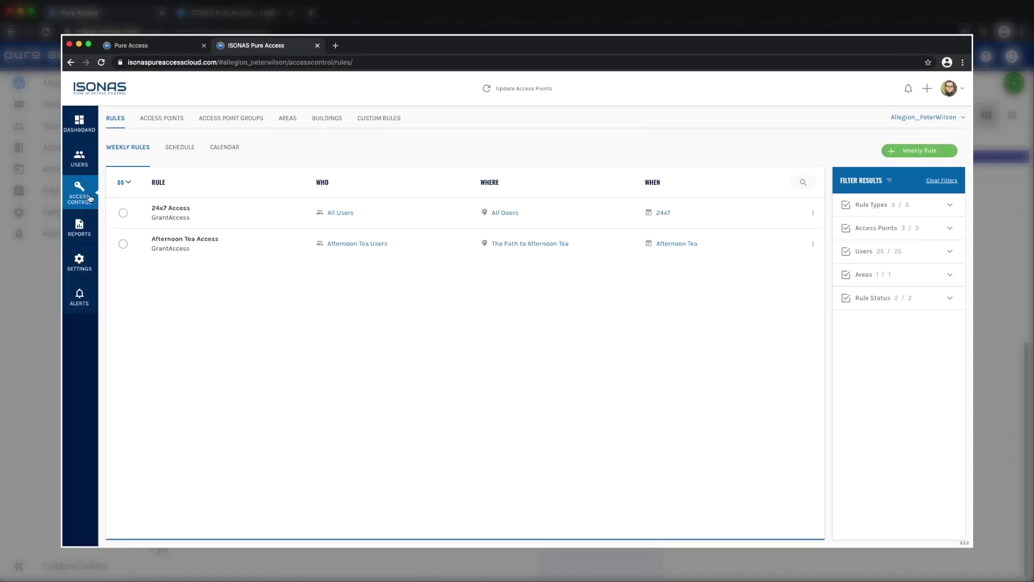
- Preview a new weekly rule's access point and schedule options, then list all four schedules
left_click(180, 144)
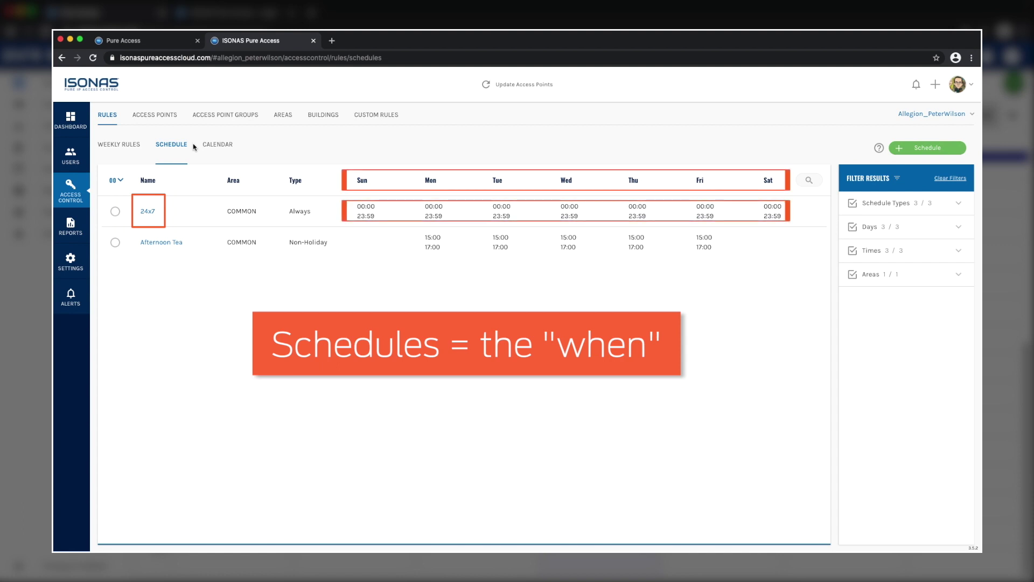
left_click(123, 154)
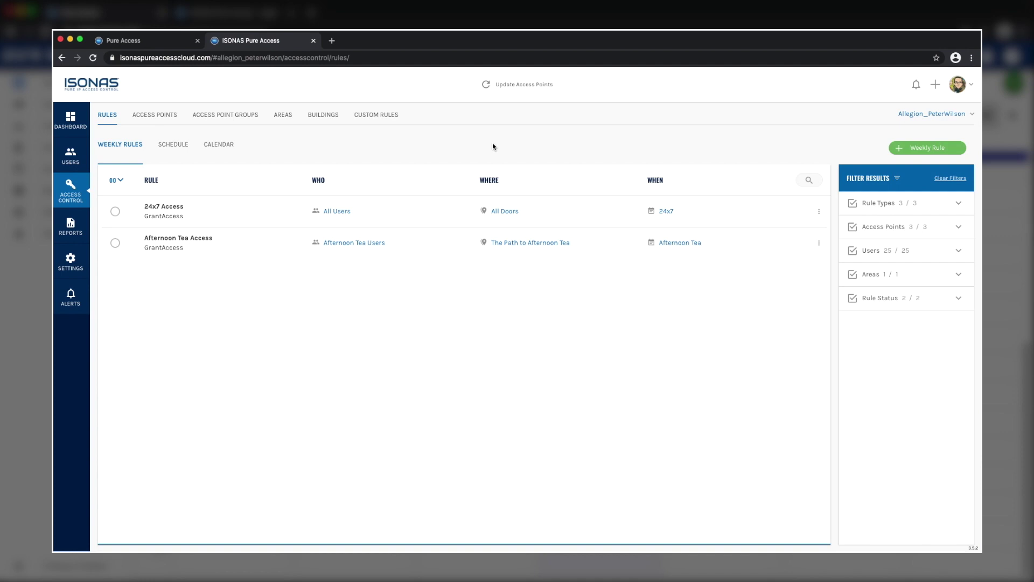
left_click(962, 151)
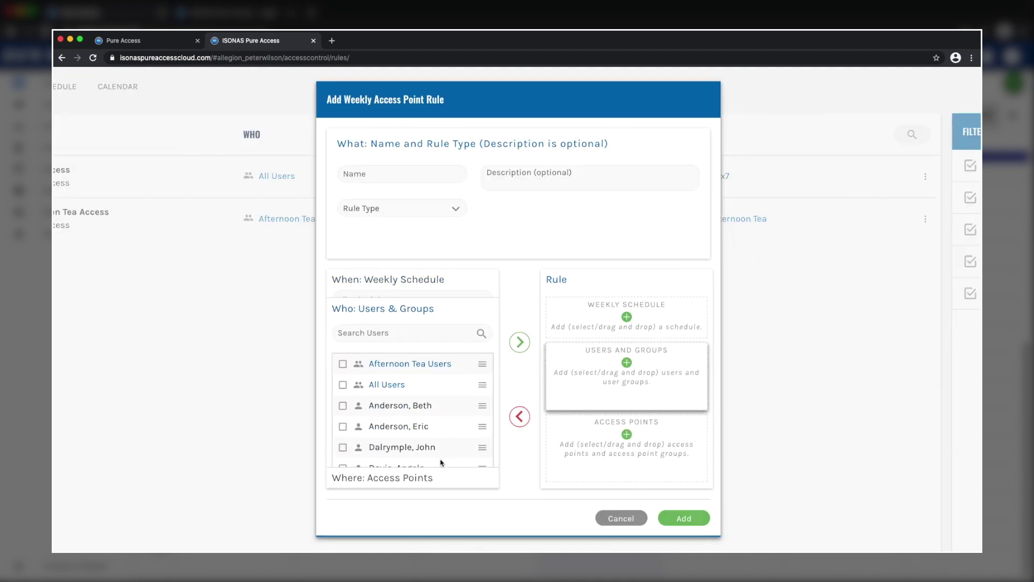
left_click(443, 483)
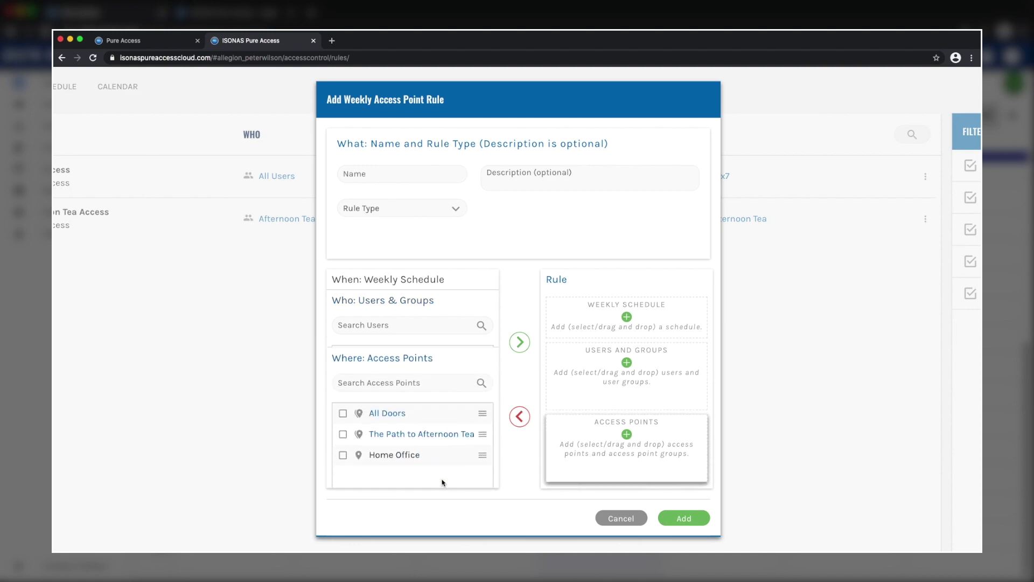
left_click(455, 279)
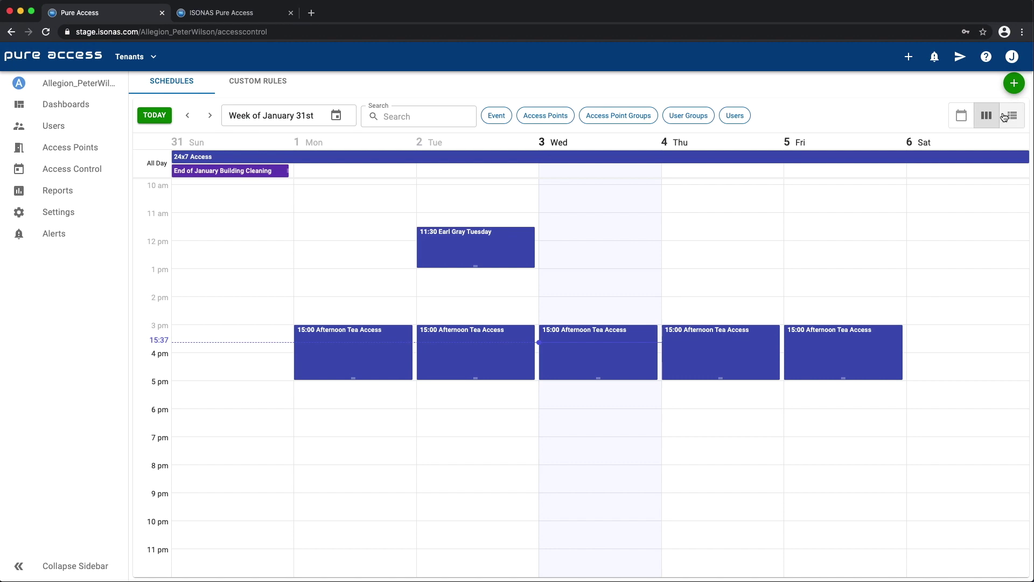
left_click(1004, 117)
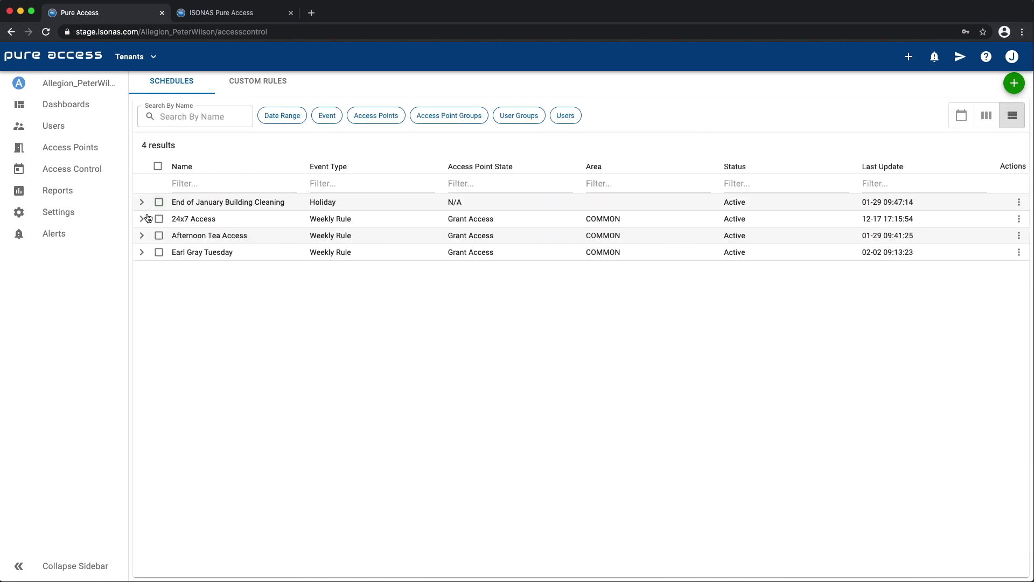
left_click(142, 235)
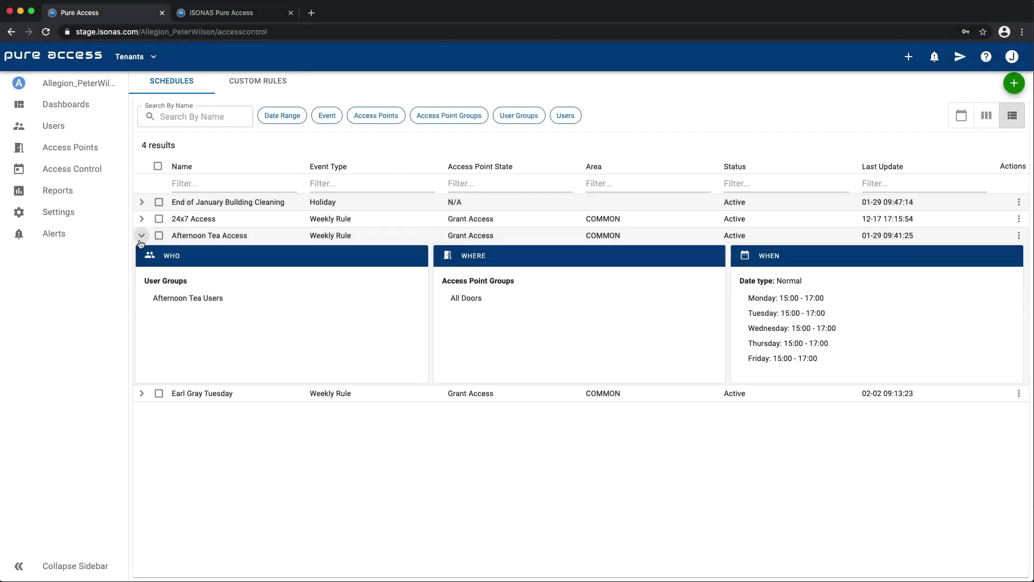
left_click(141, 237)
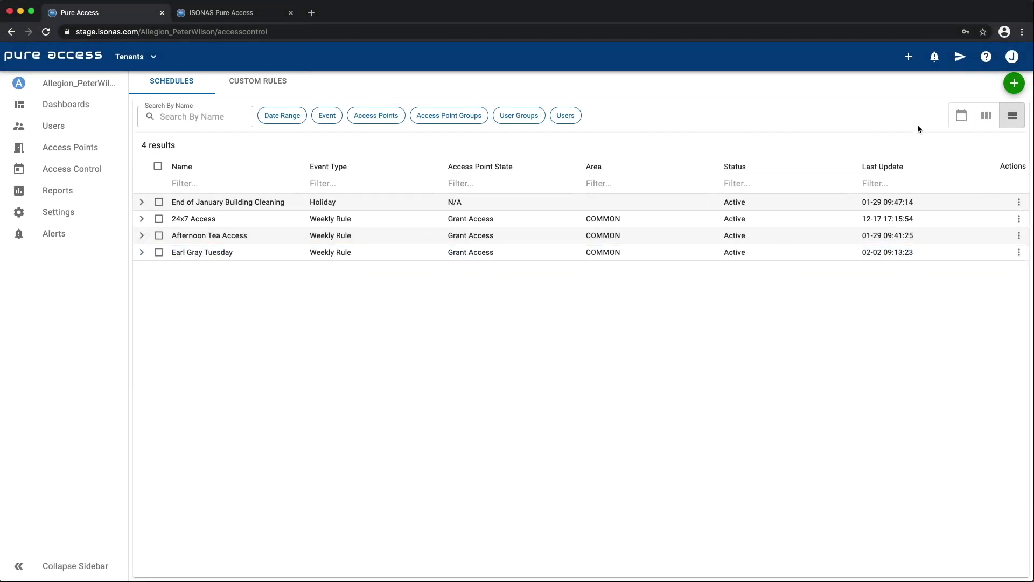
- Open the Earl Gray Tuesday rule for editing from the weekly calendar view
left_click(987, 115)
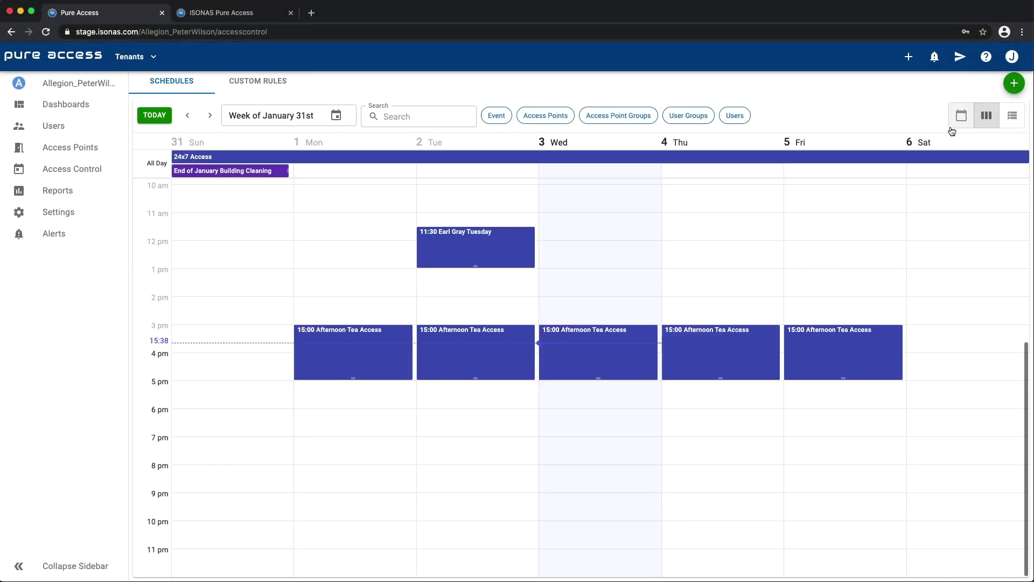
left_click(497, 239)
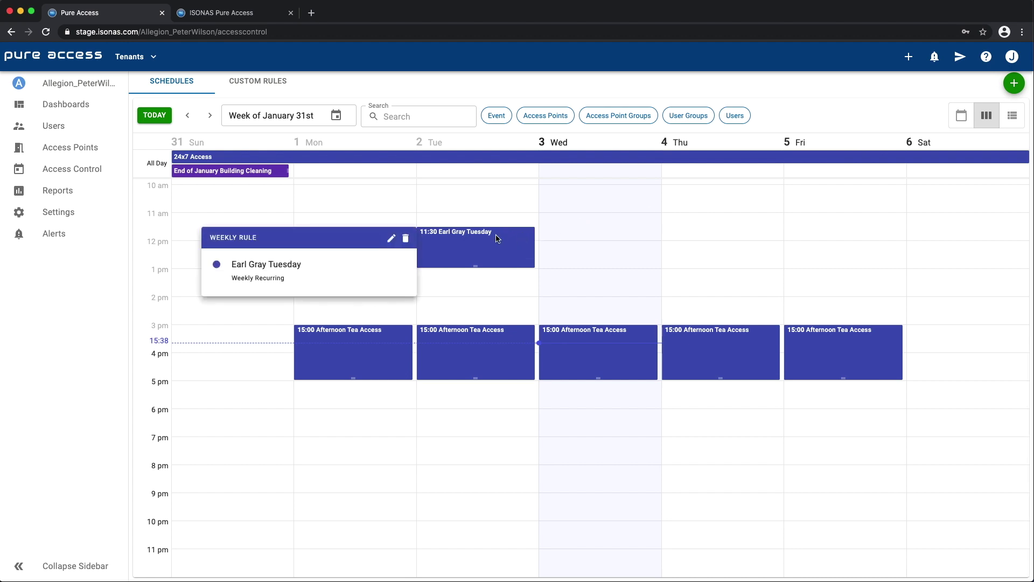
left_click(391, 238)
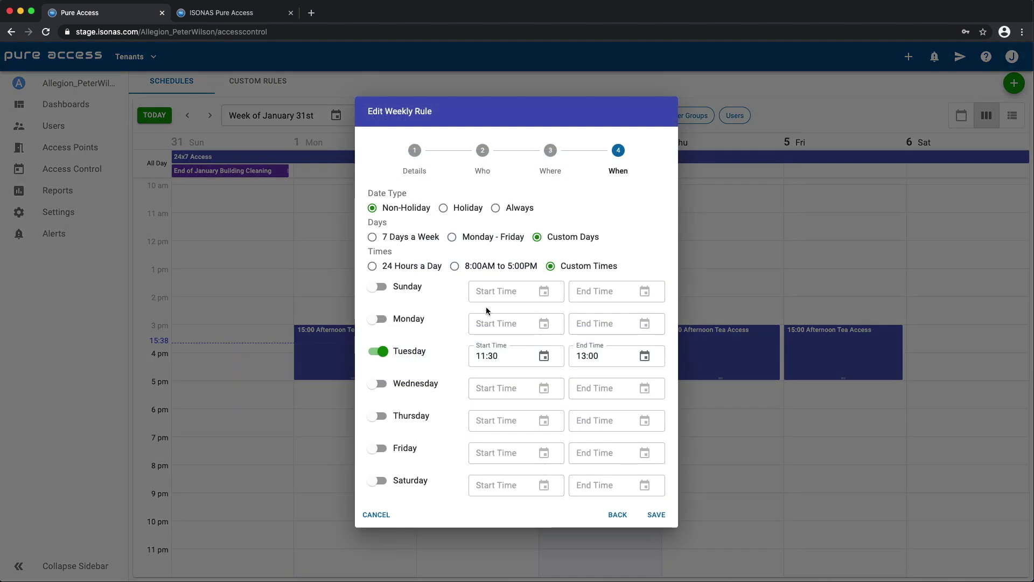
- Set Tuesday's start time to 11:00, save, and send the update to access points
left_click(496, 356)
key("BackSpace")
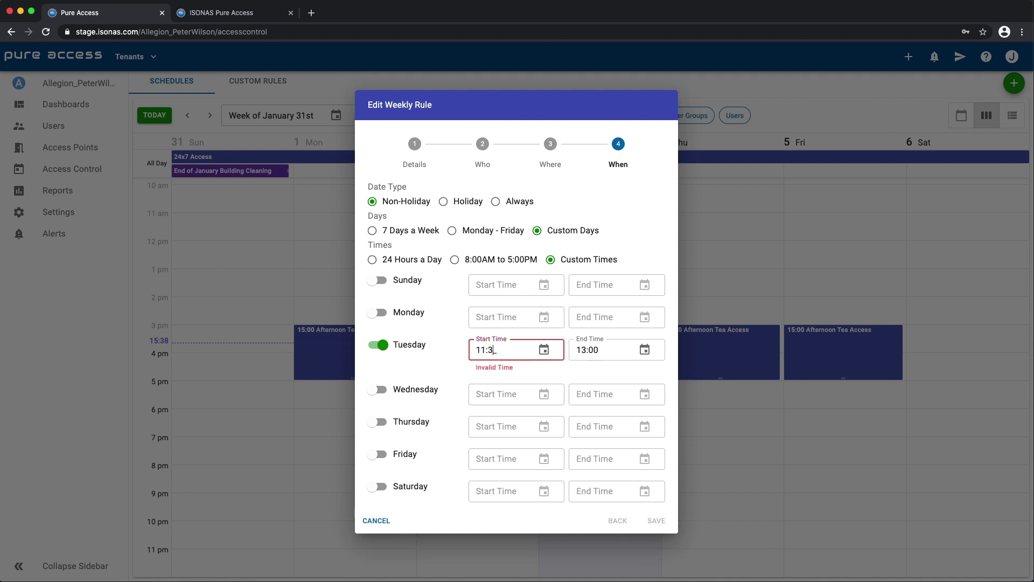
key("BackSpace")
type("00")
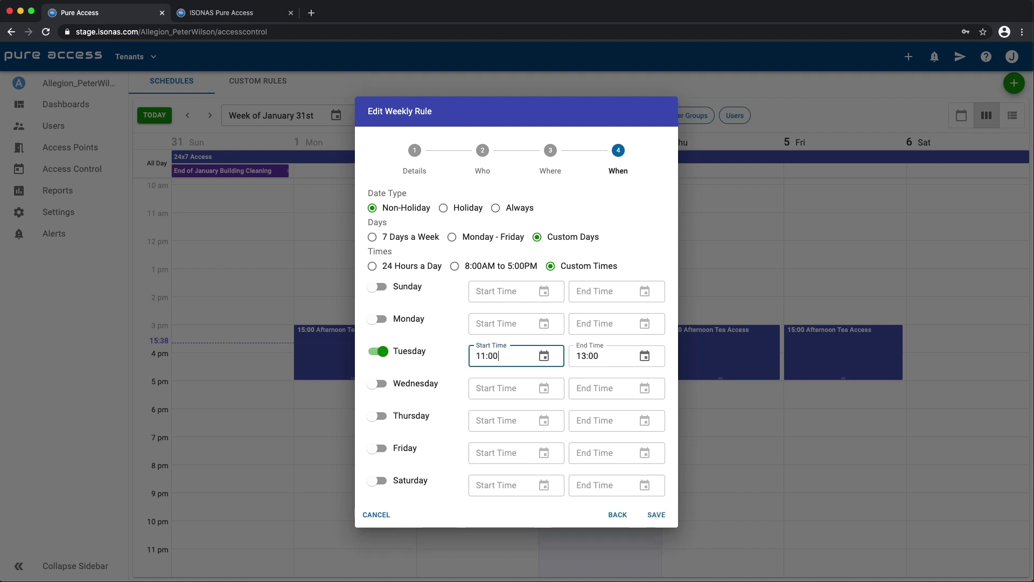
left_click(657, 515)
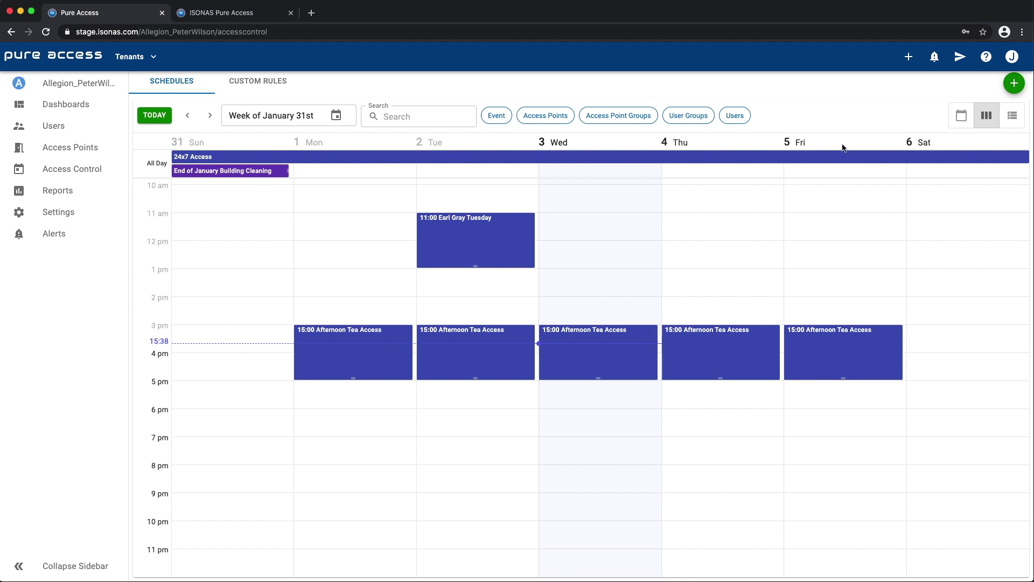
left_click(960, 58)
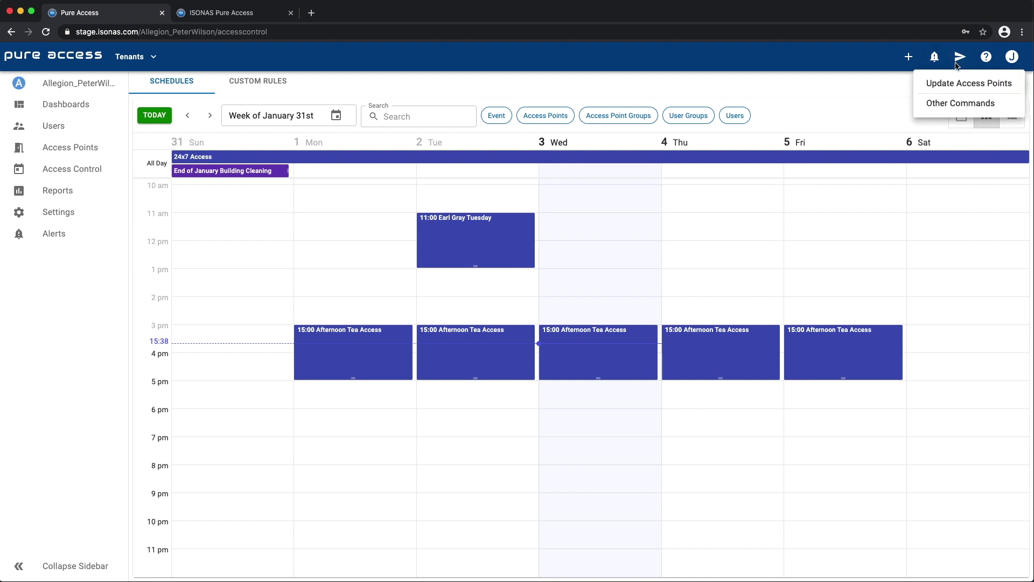
left_click(955, 86)
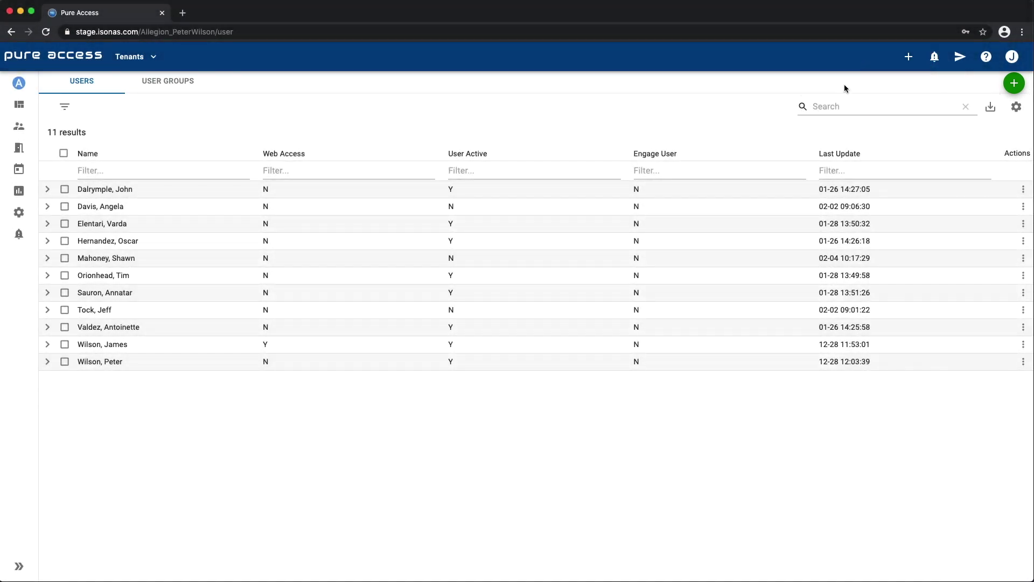
- Start a new user group named 'Festival Volunteers' from the Users speed dial
left_click(975, 145)
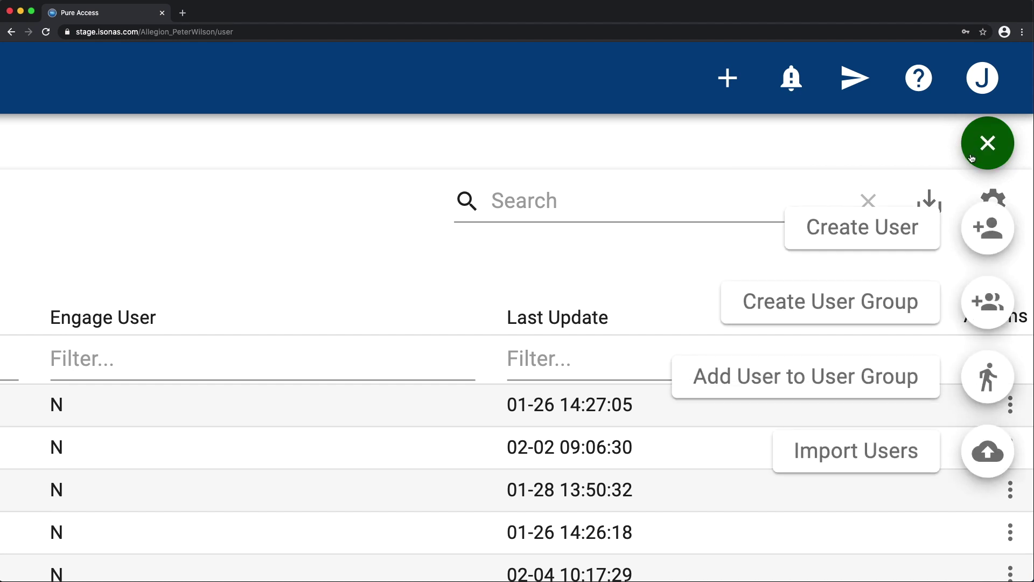
left_click(976, 304)
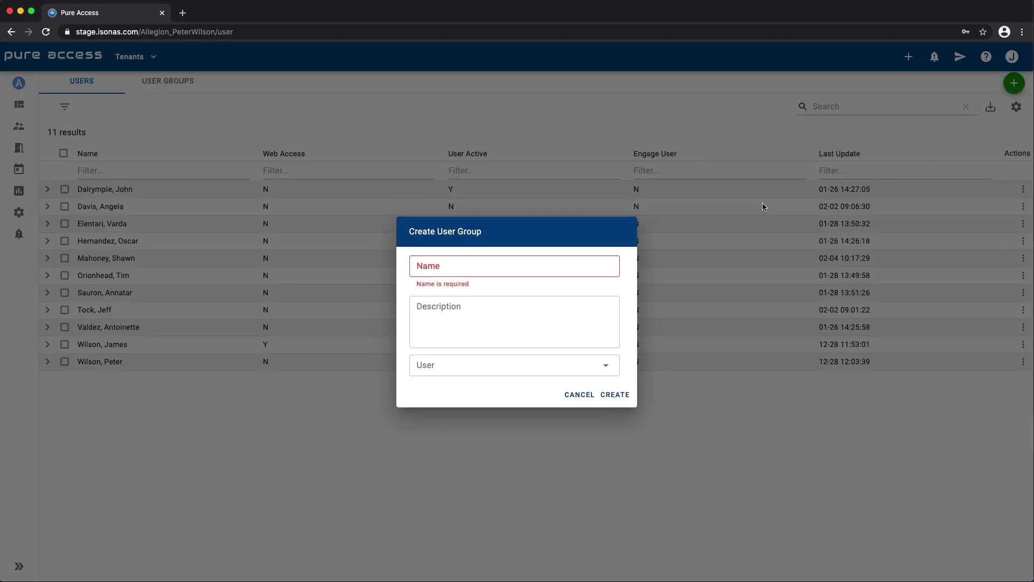
left_click(529, 264)
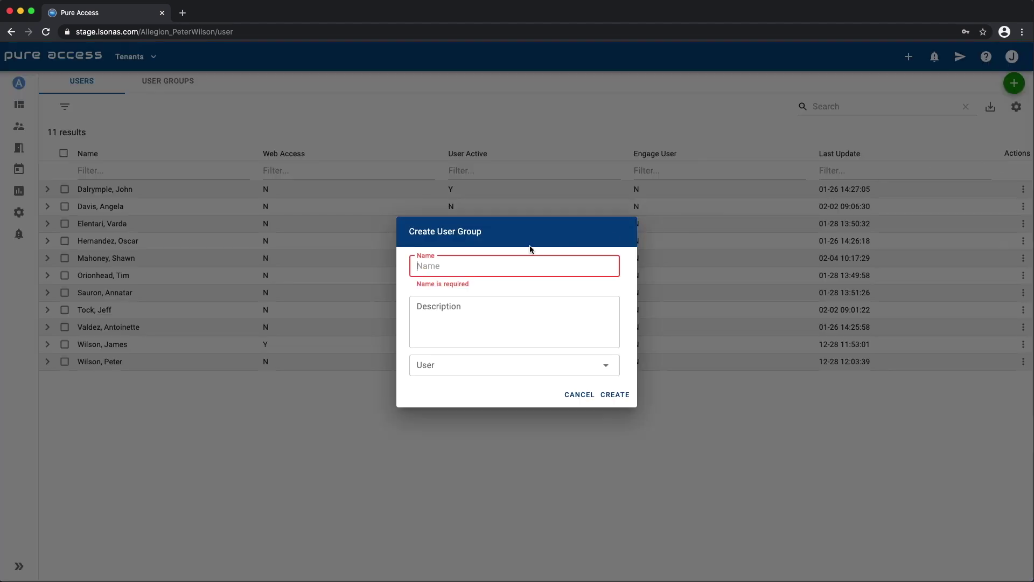
type("Festival Volu")
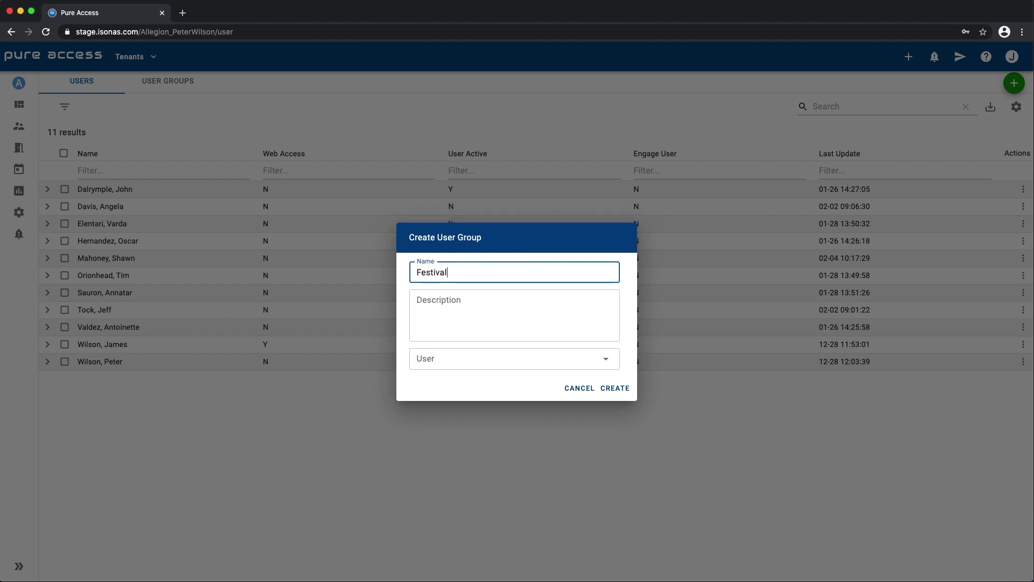
type("nteers")
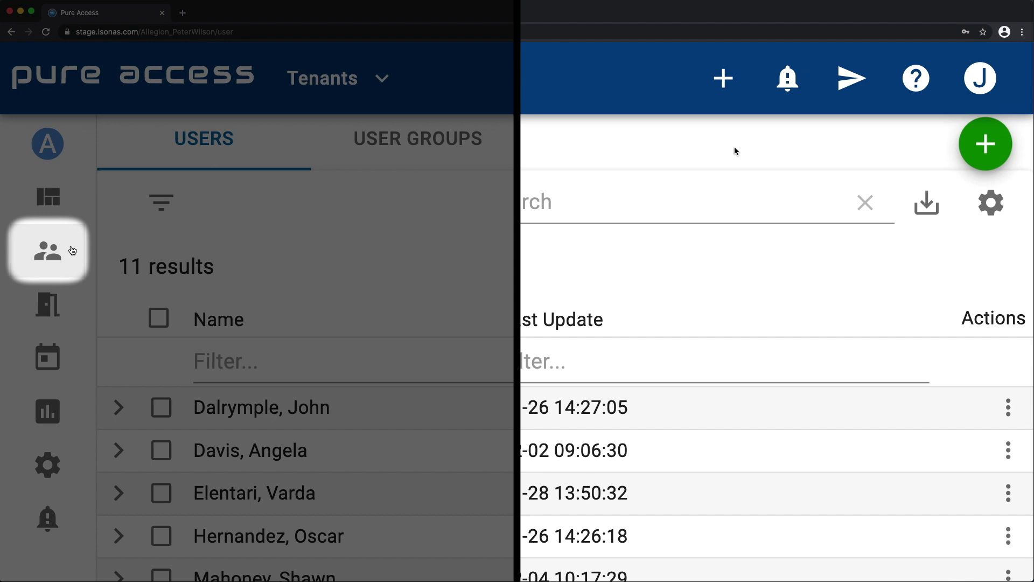
- Tour the Users and Access Points speed dial quick actions, then go to Schedules
left_click(975, 142)
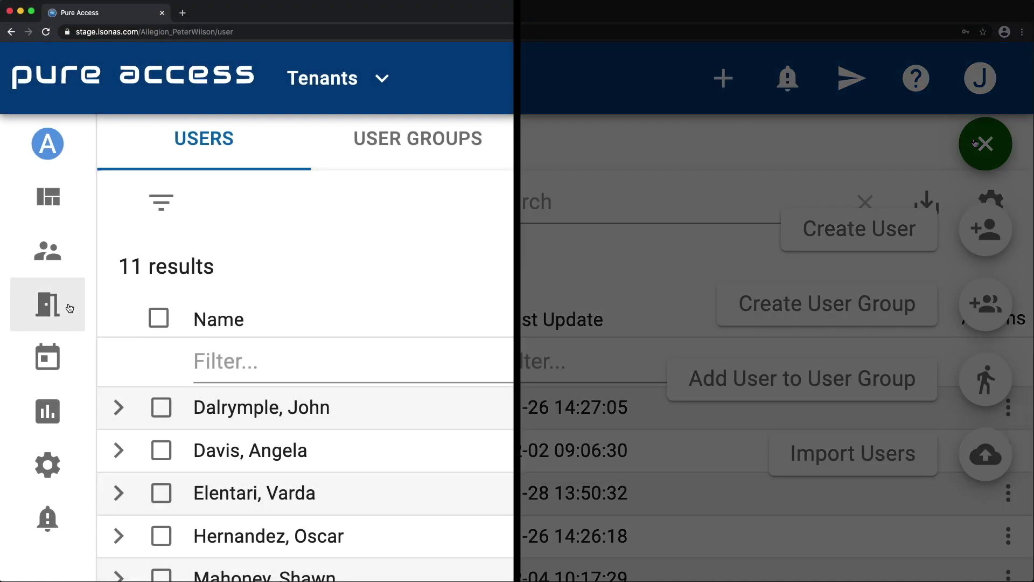
left_click(69, 307)
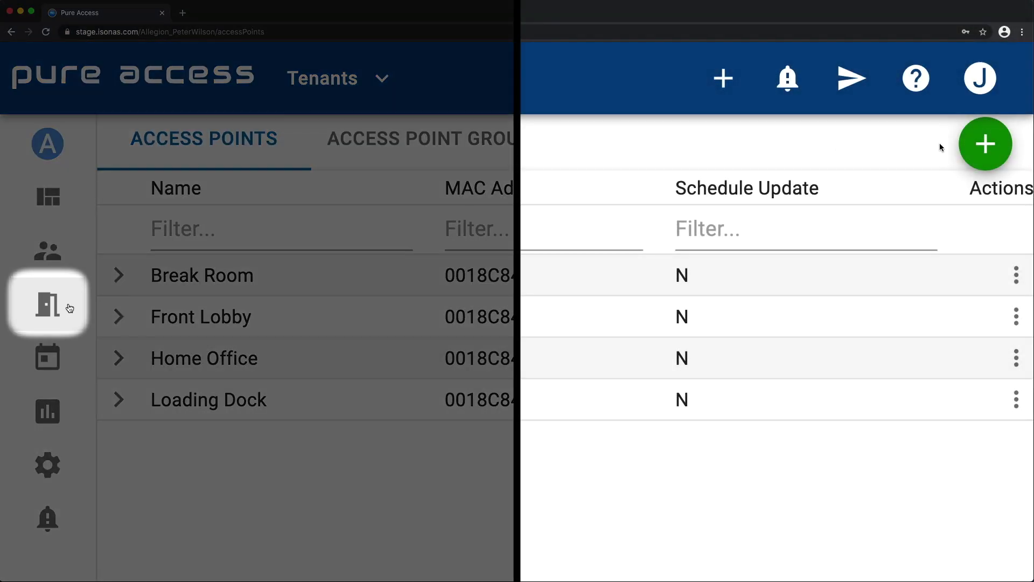
left_click(964, 146)
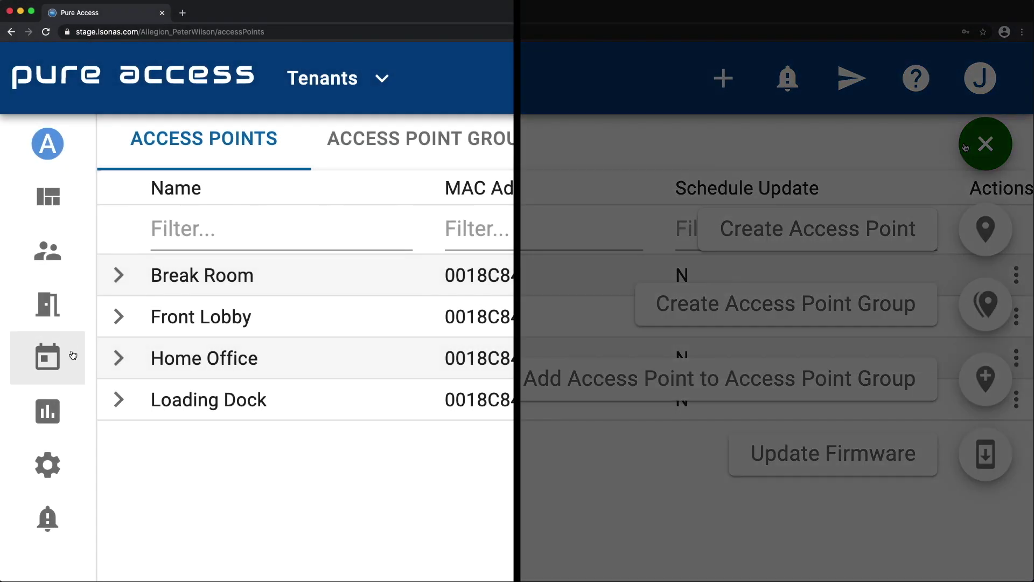
left_click(71, 357)
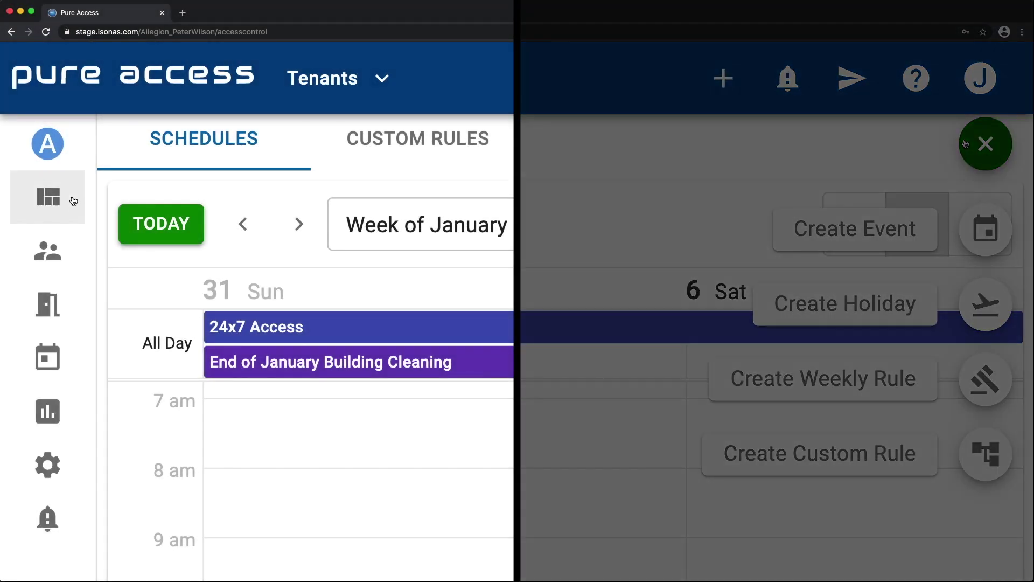
- Choose Create Widget from the My First Dashboard speed dial
left_click(72, 199)
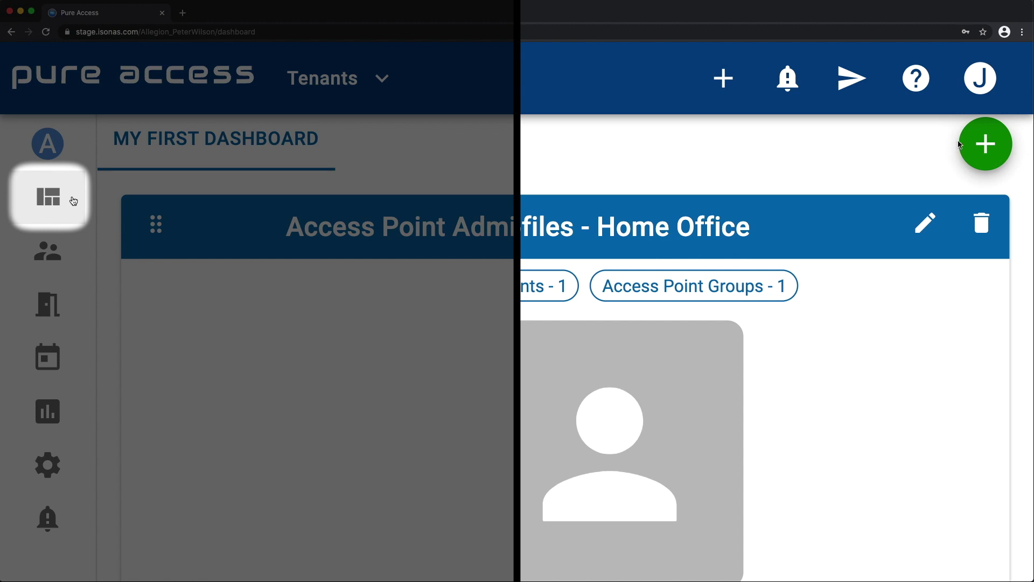
mouse_move(962, 144)
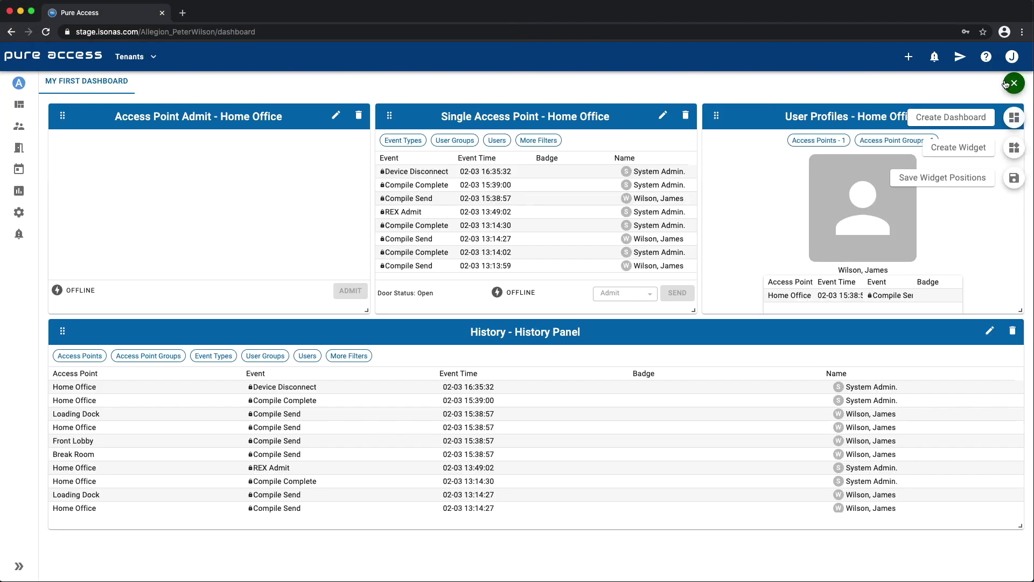
left_click(1013, 152)
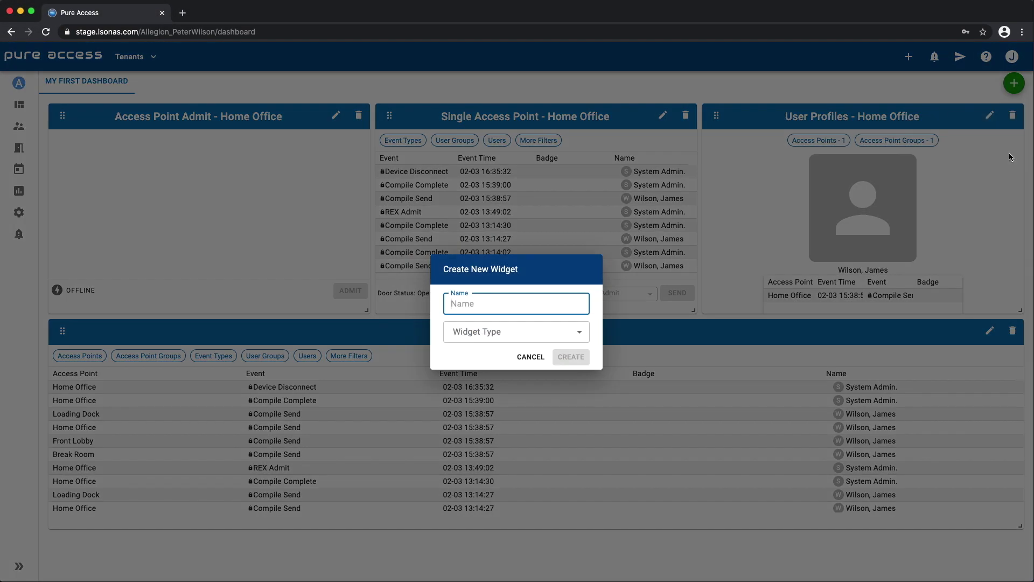